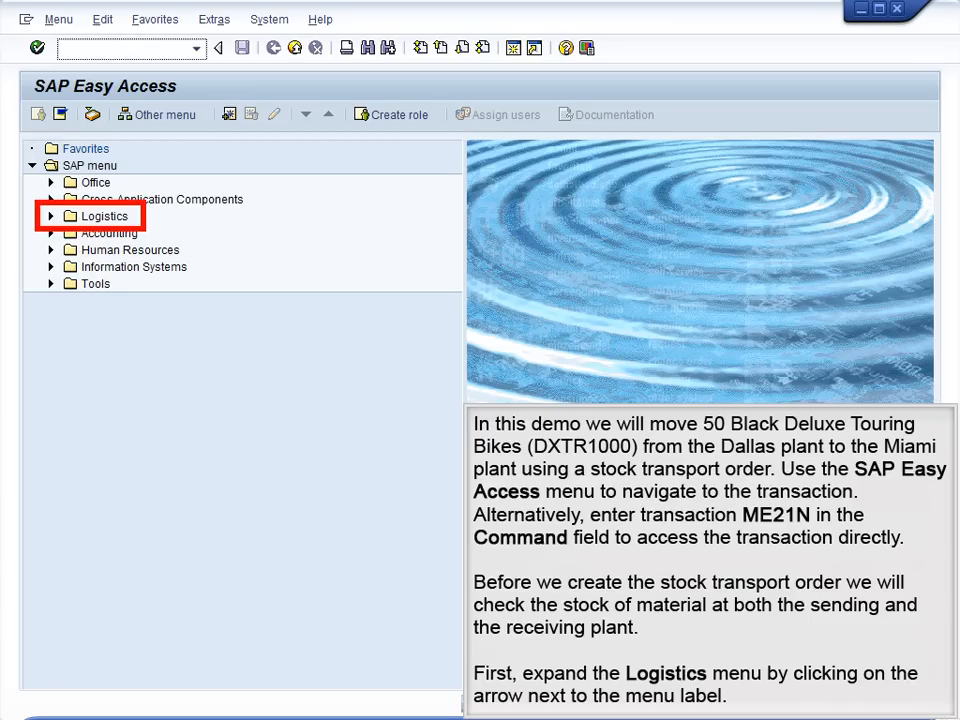
Step: Open transaction MMBE - Stock Overview under Logistics, Materials Management, Inventory Management, Environment, Stock
click(51, 216)
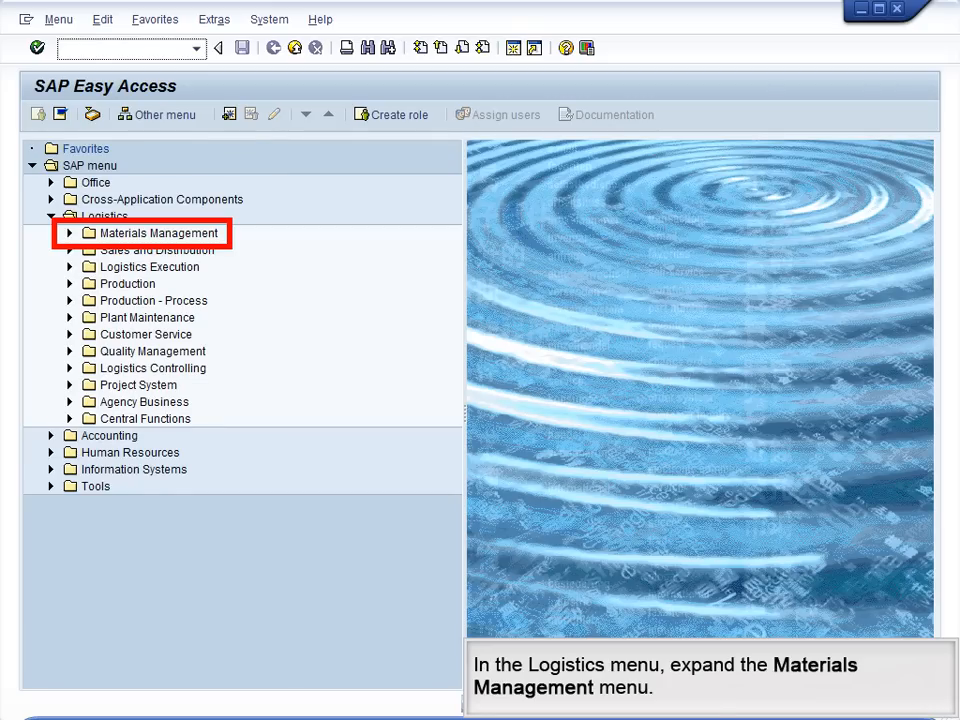
click(70, 233)
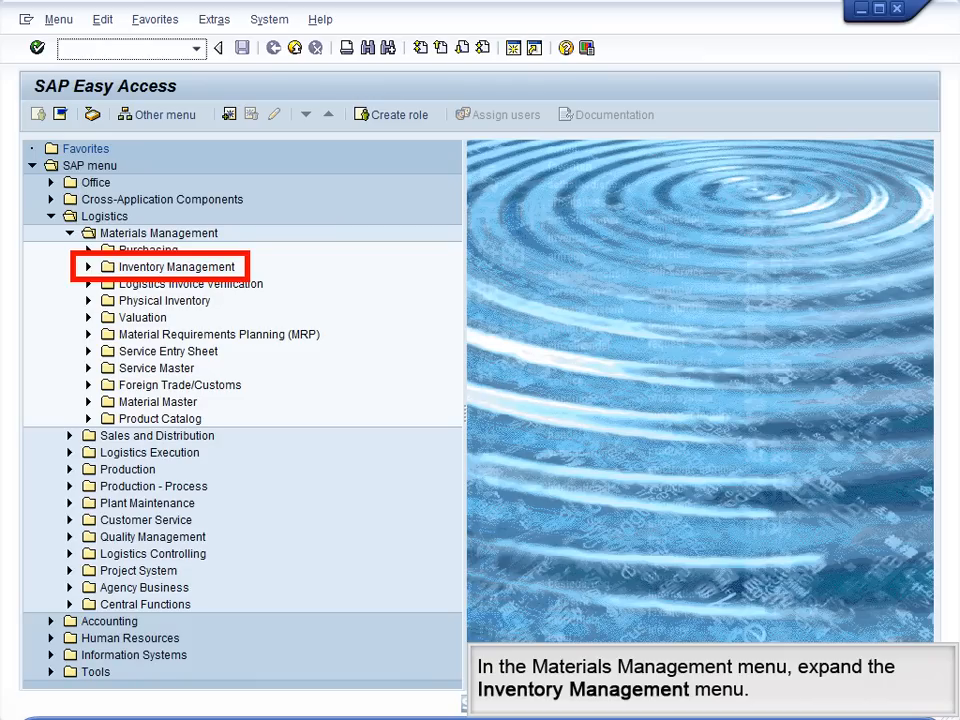
click(88, 267)
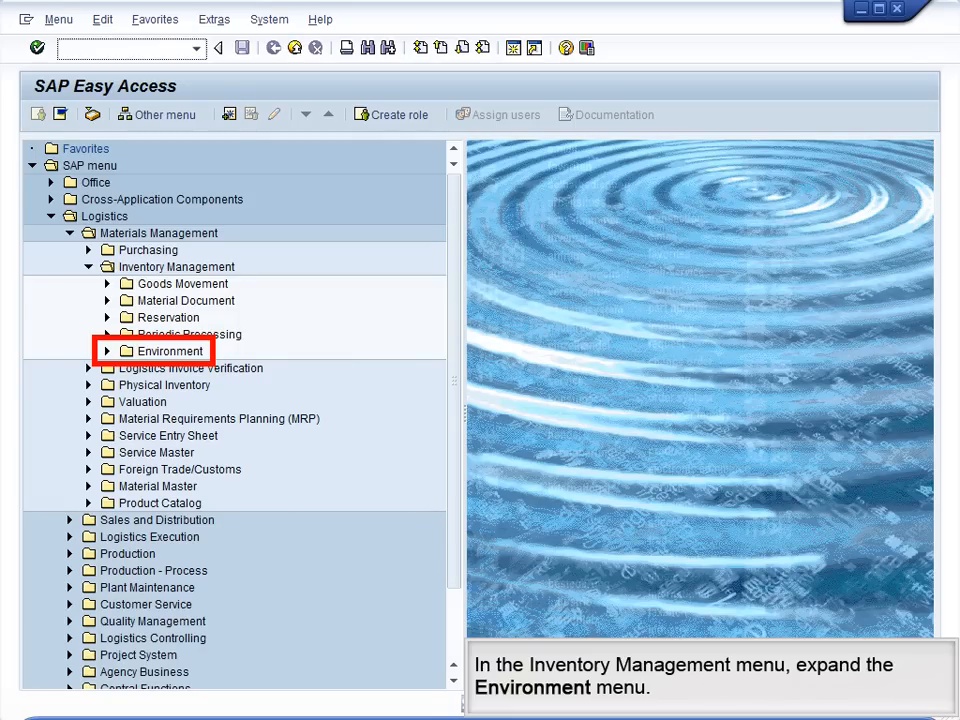
click(107, 351)
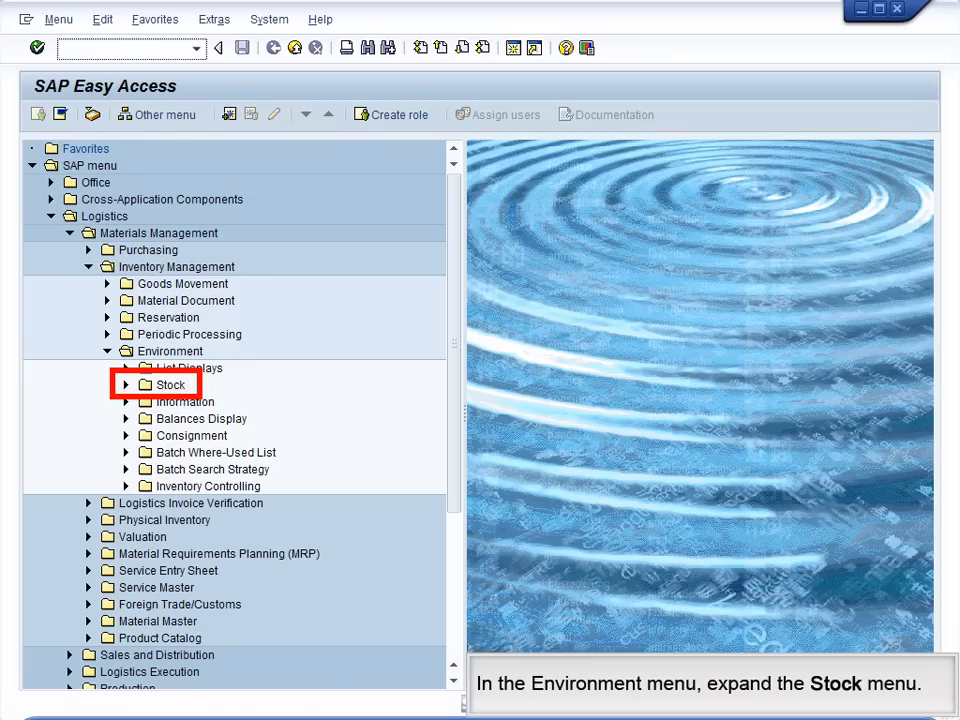
click(126, 385)
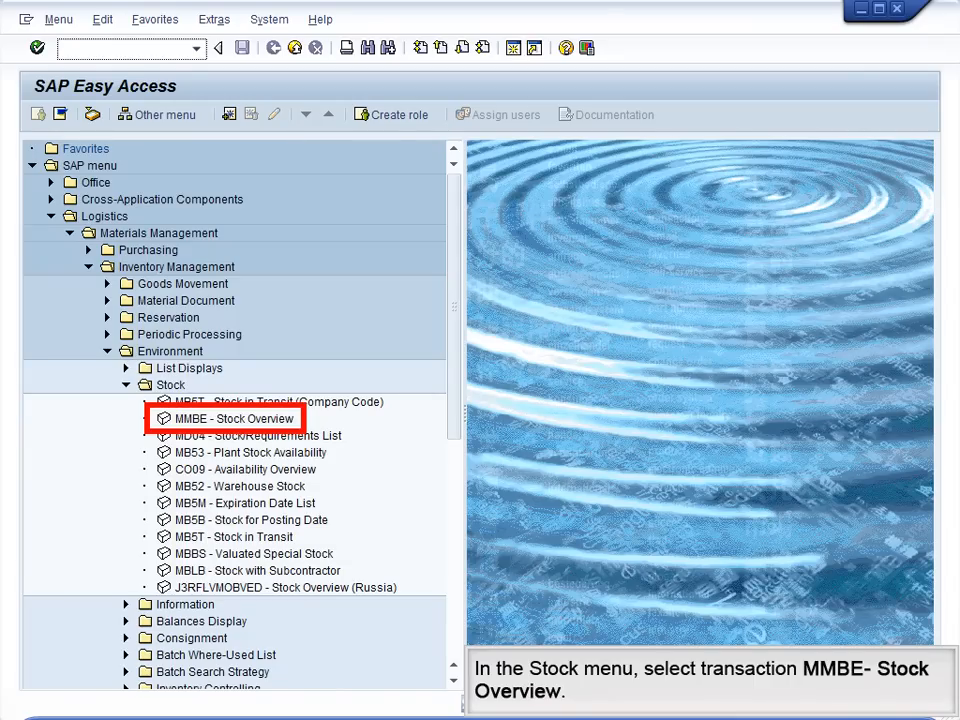
double_click(234, 419)
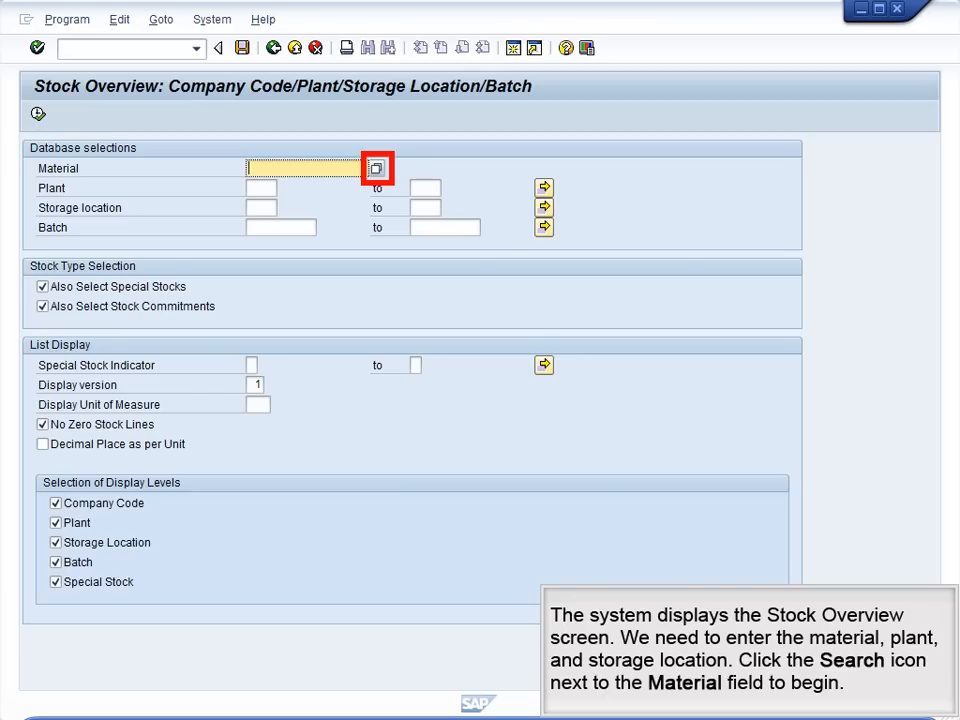
Step: Display the stock overview for material DXTR1000 at plant DL00, storage location FG00
click(376, 168)
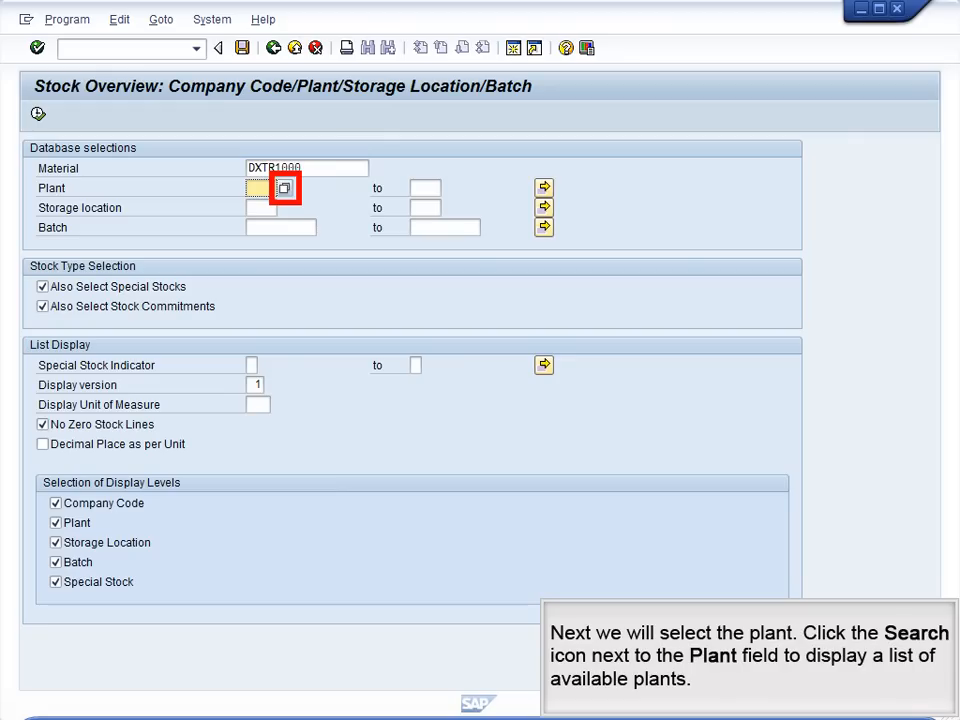
click(285, 188)
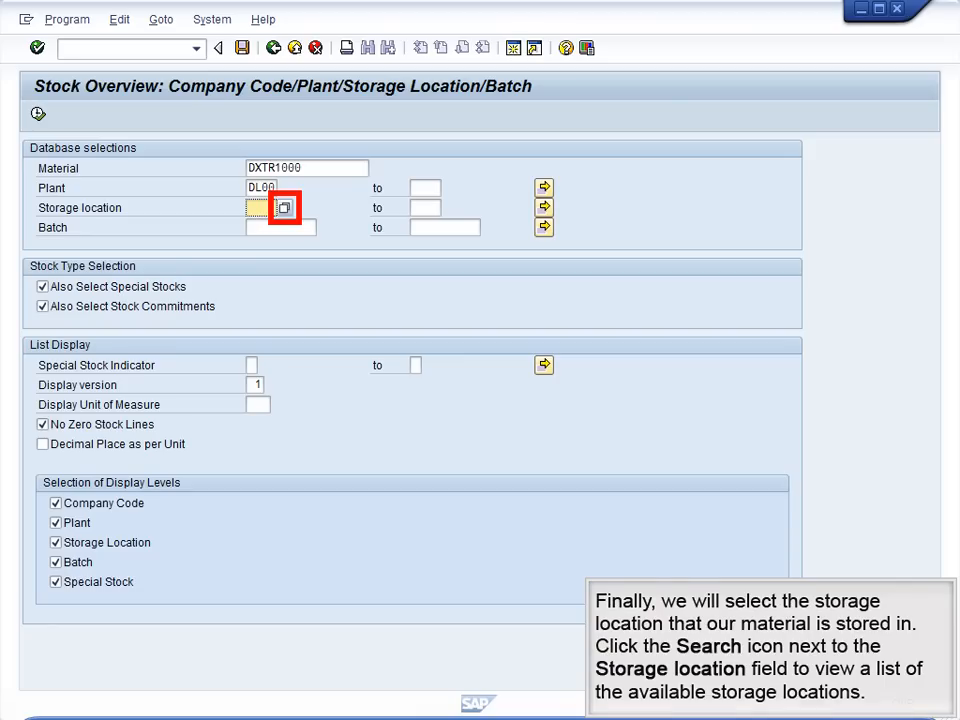
click(285, 208)
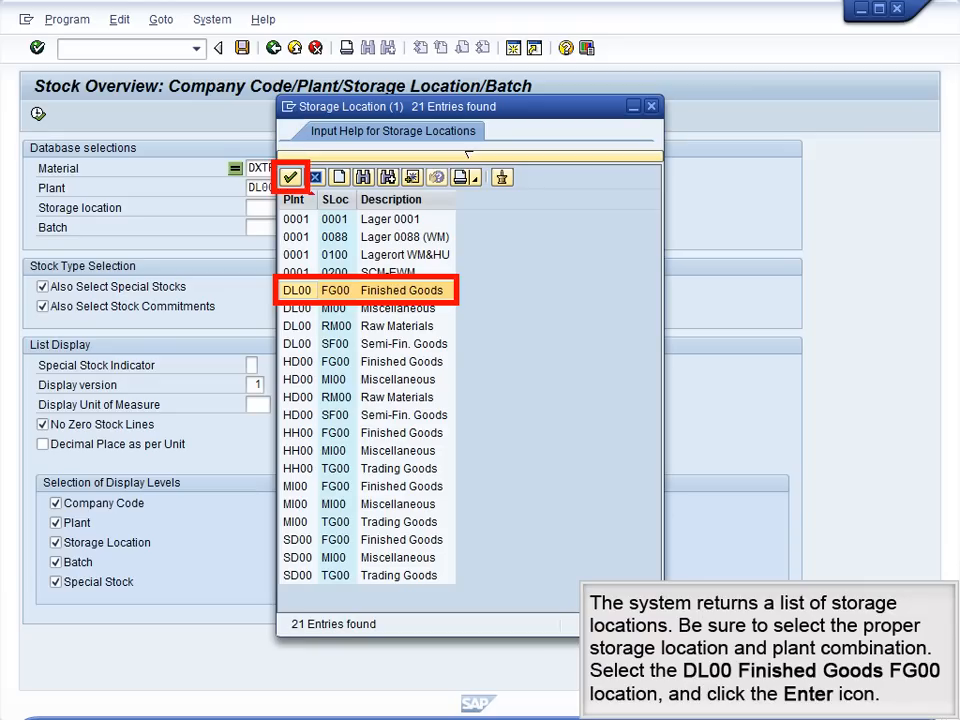
click(290, 177)
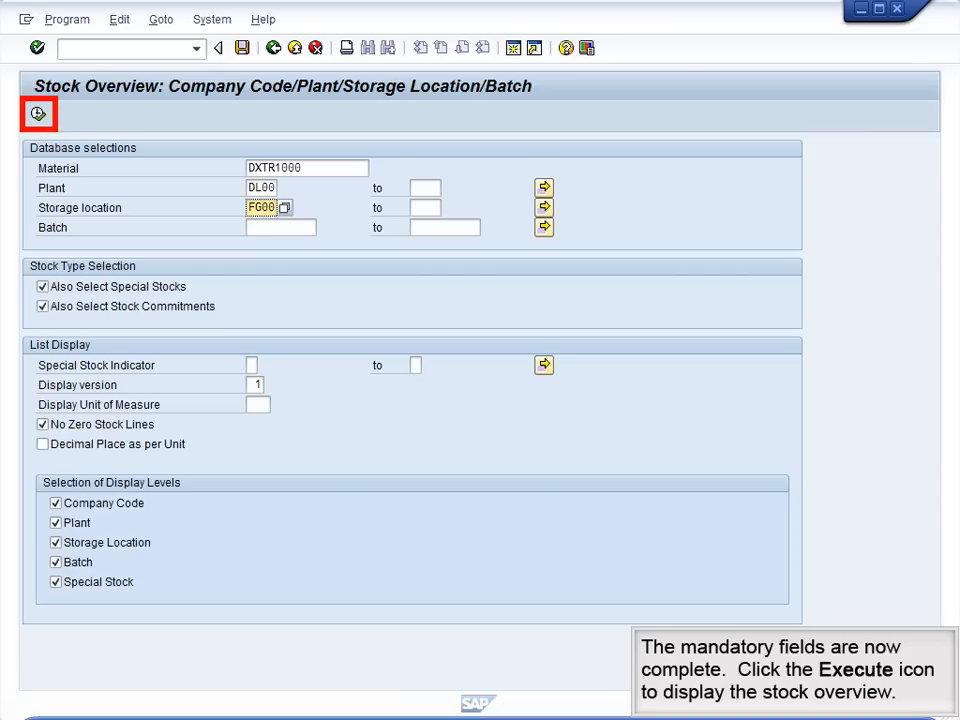
click(38, 114)
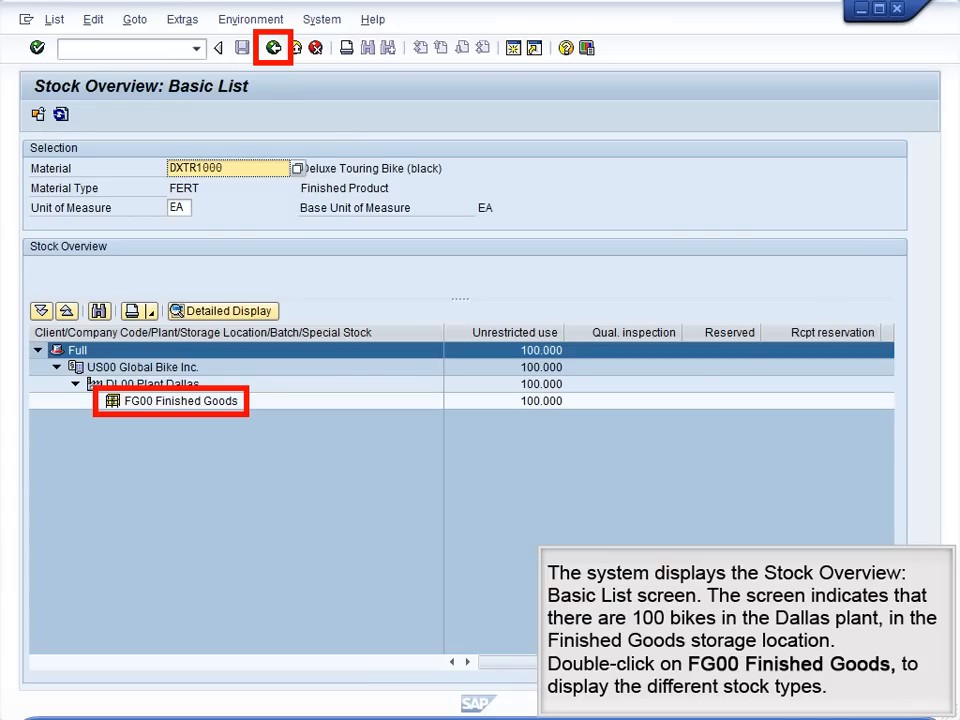
Step: Examine the stock types of FG00 Finished Goods at Plant Dallas, and return to the stock overview selection
double_click(180, 401)
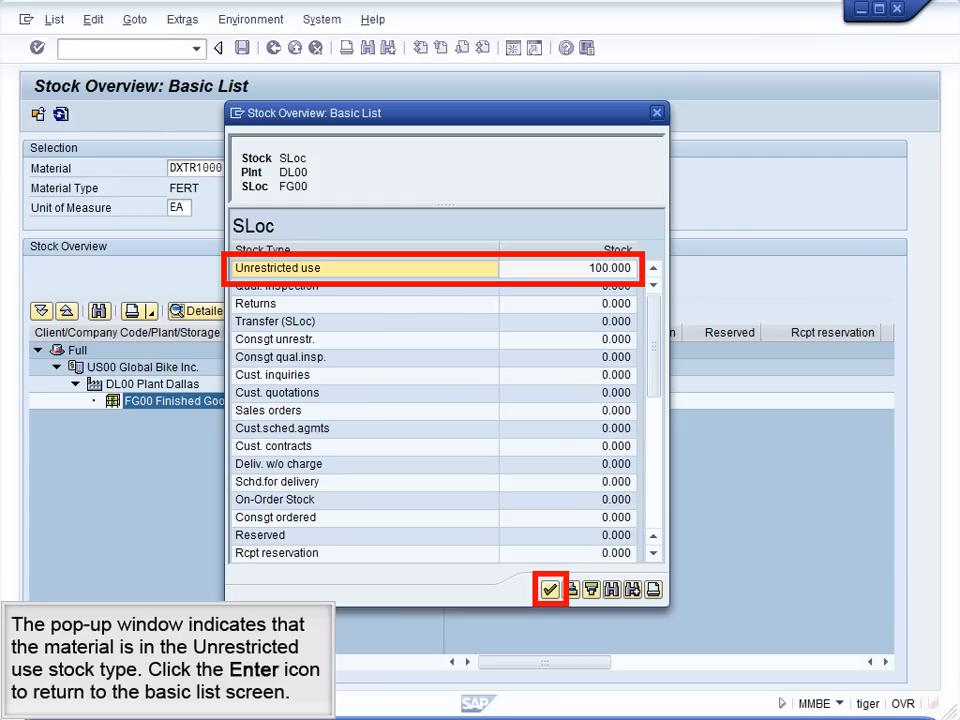
key(Return)
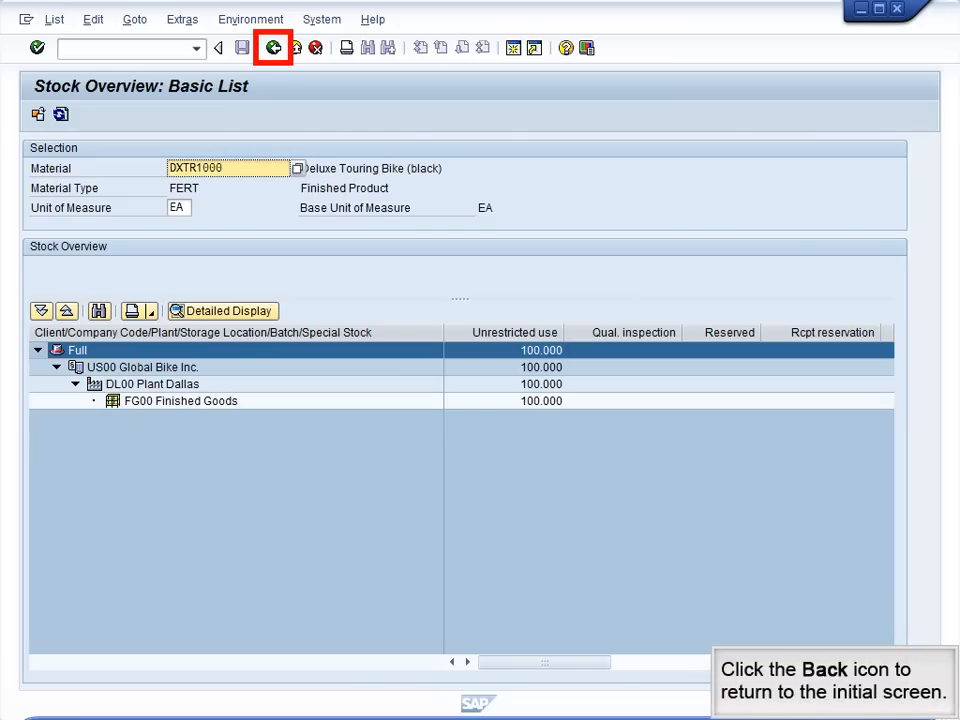
click(273, 48)
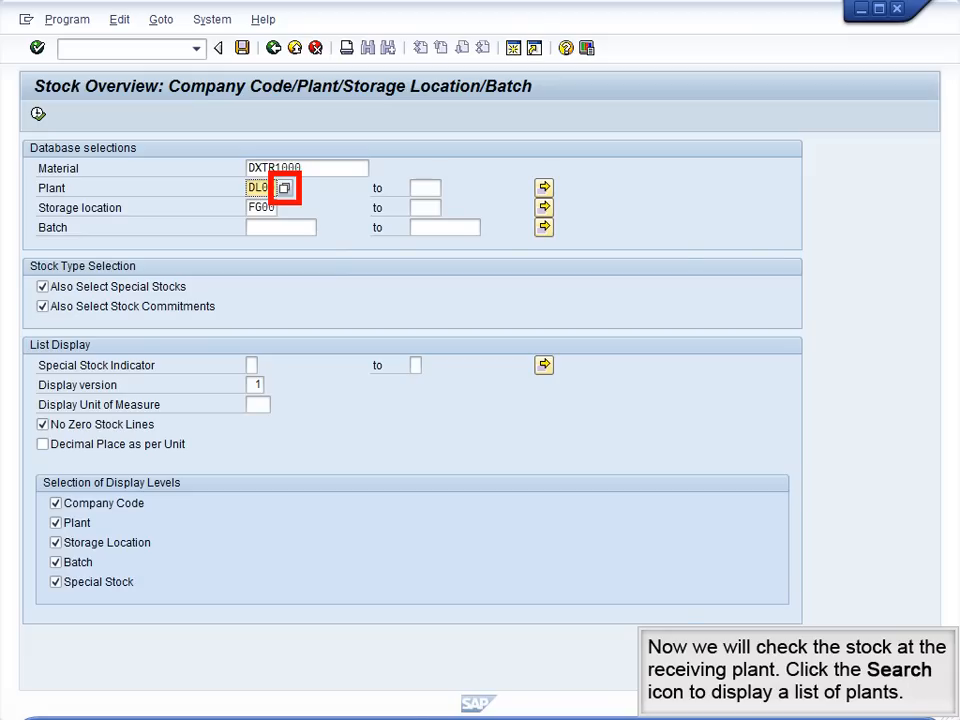
Step: Display the DXTR1000 stock overview for plant MI00, storage location FG00, and examine the stock types of its Finished Goods
click(285, 188)
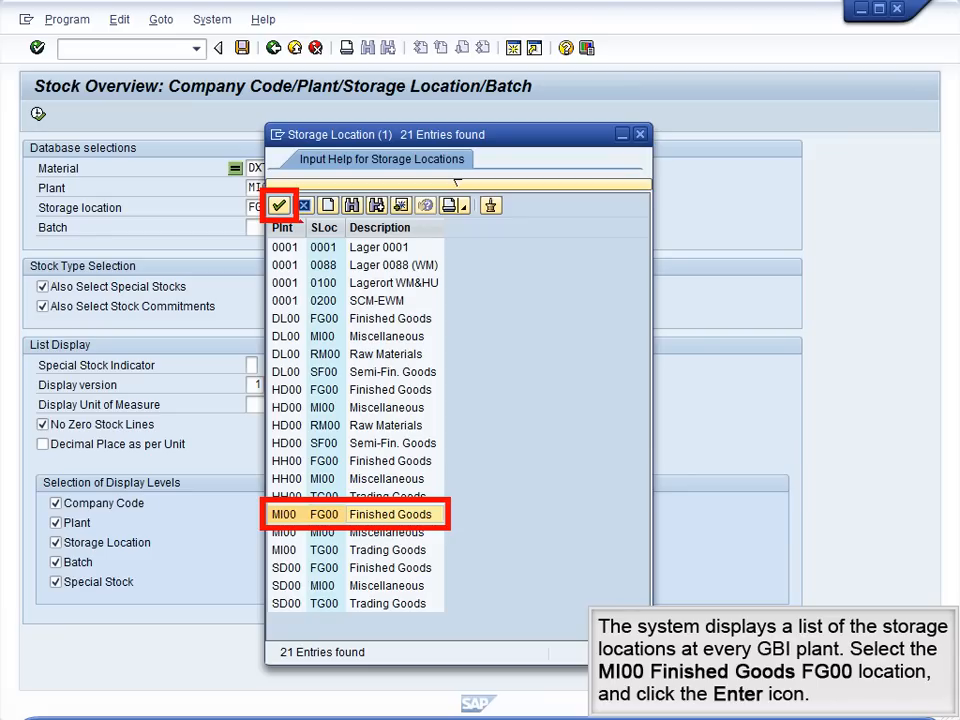
key(Return)
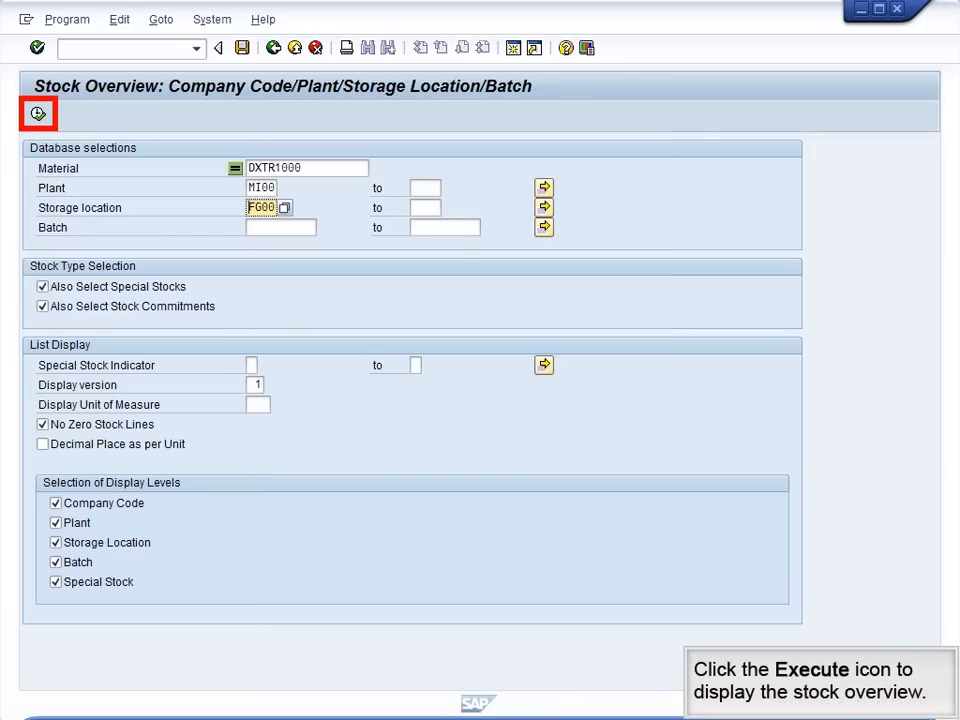
key(F8)
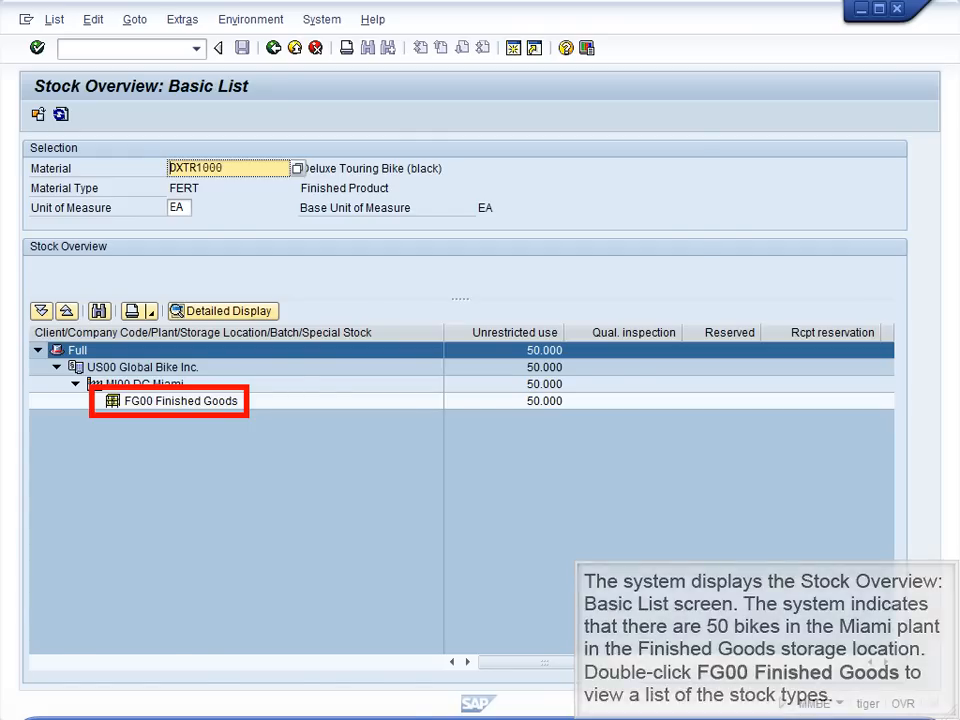
double_click(181, 401)
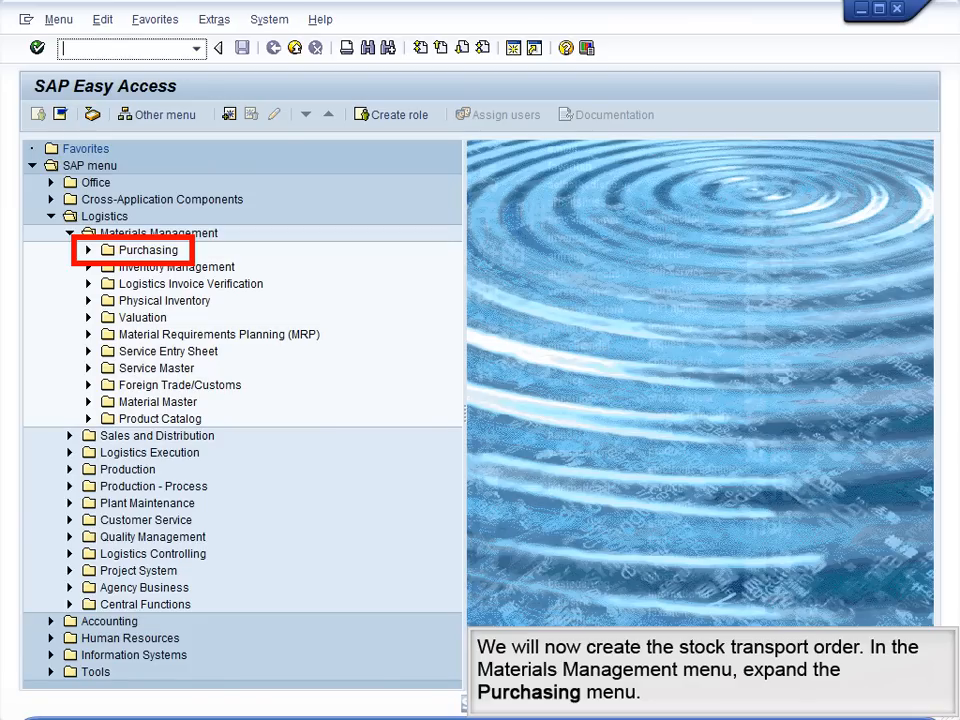
Step: Open transaction ME21N - Vendor/Supplying Plant Known under Materials Management, Purchasing, Purchase Order, Create
click(88, 250)
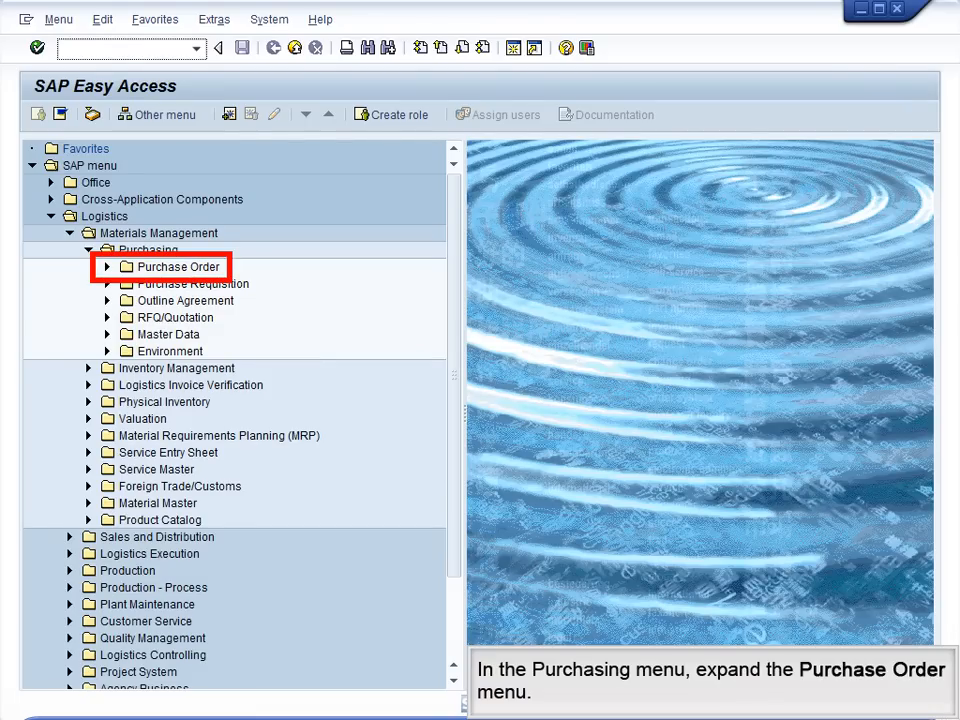
click(107, 267)
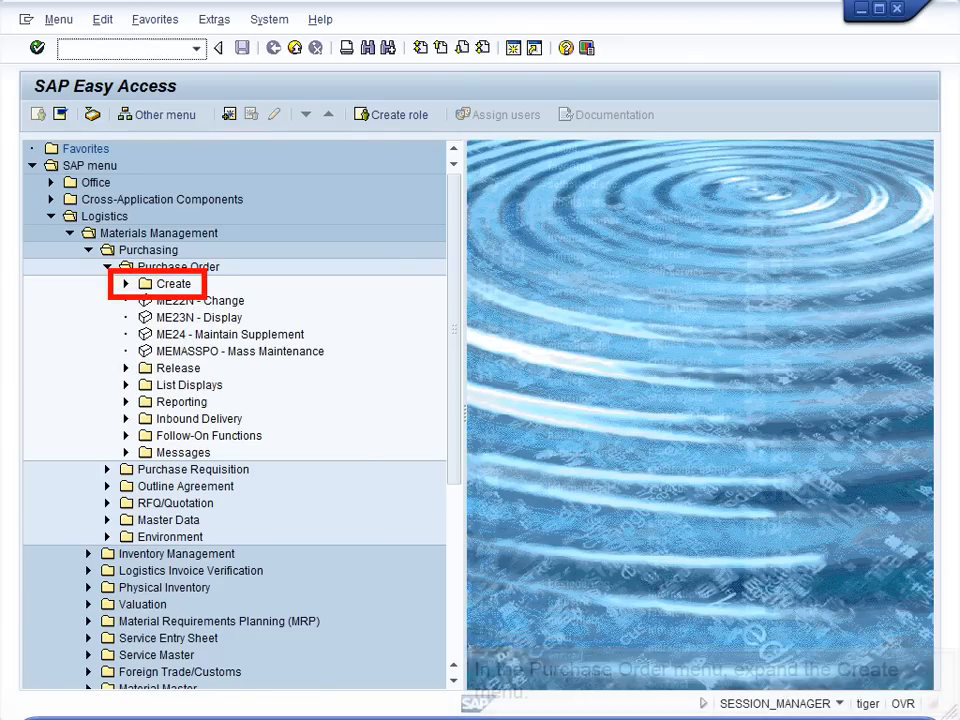
click(126, 284)
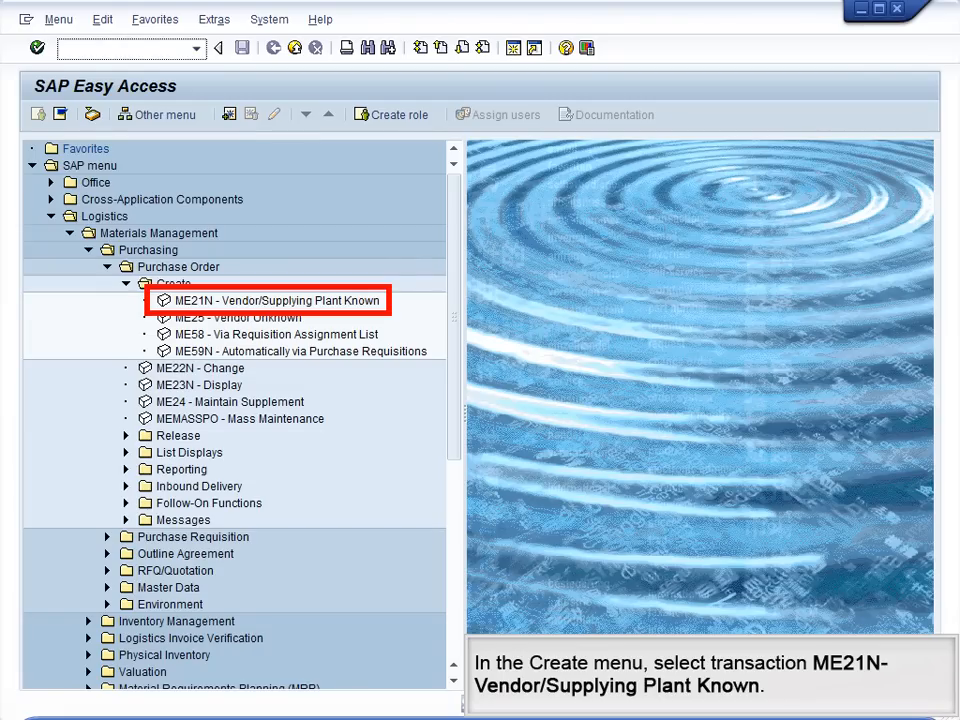
double_click(277, 301)
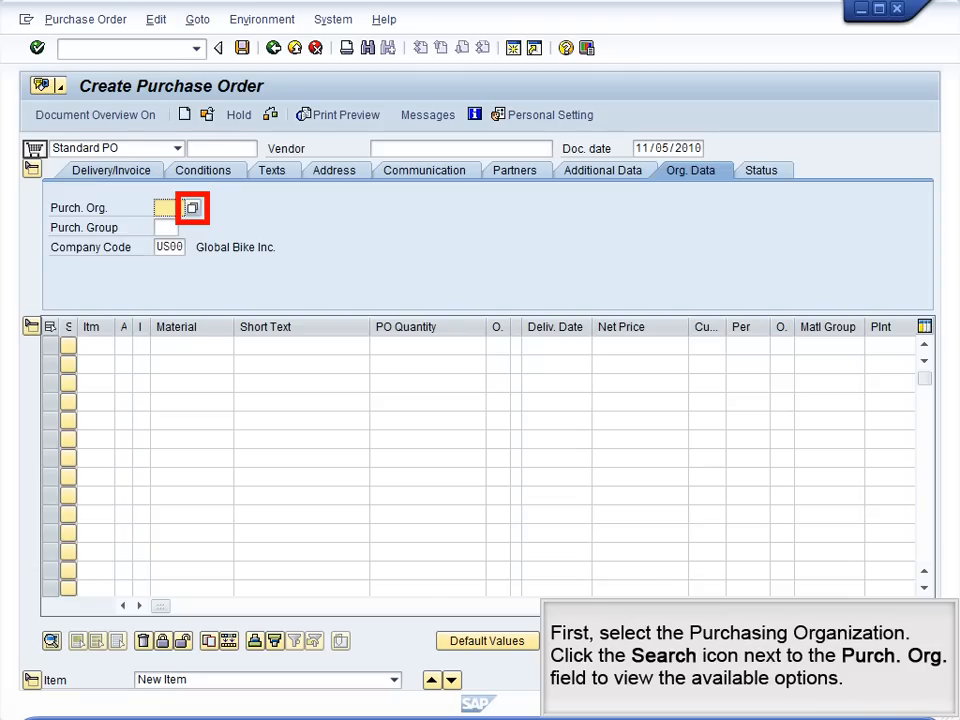
Step: Set the order's purchasing organization to US00 (GBI US) and the purchasing group to N00 (North America)
click(192, 207)
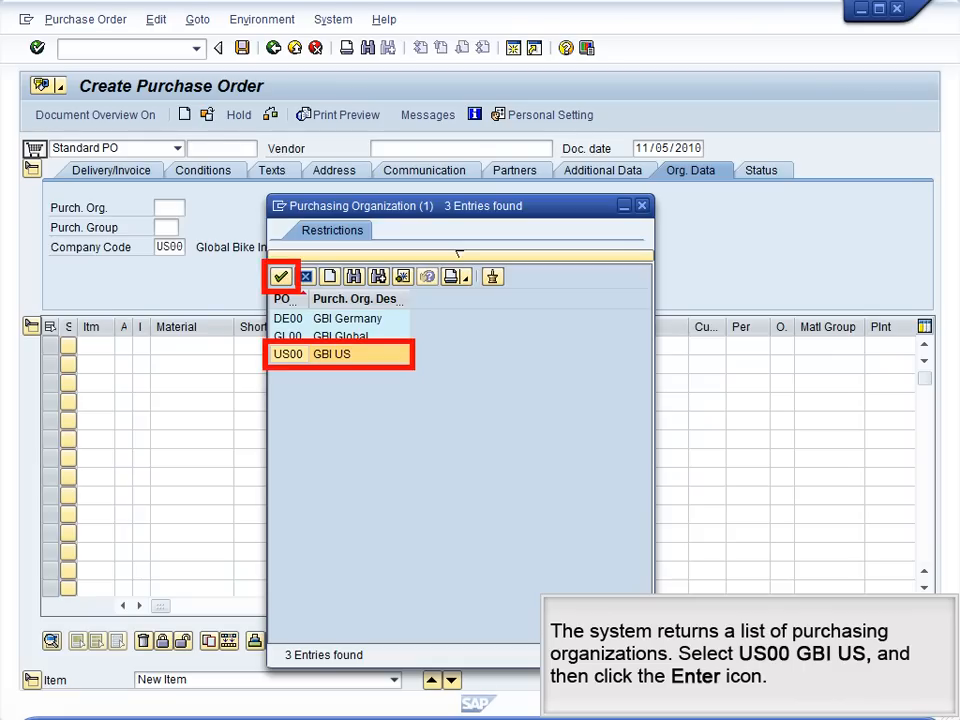
key(Return)
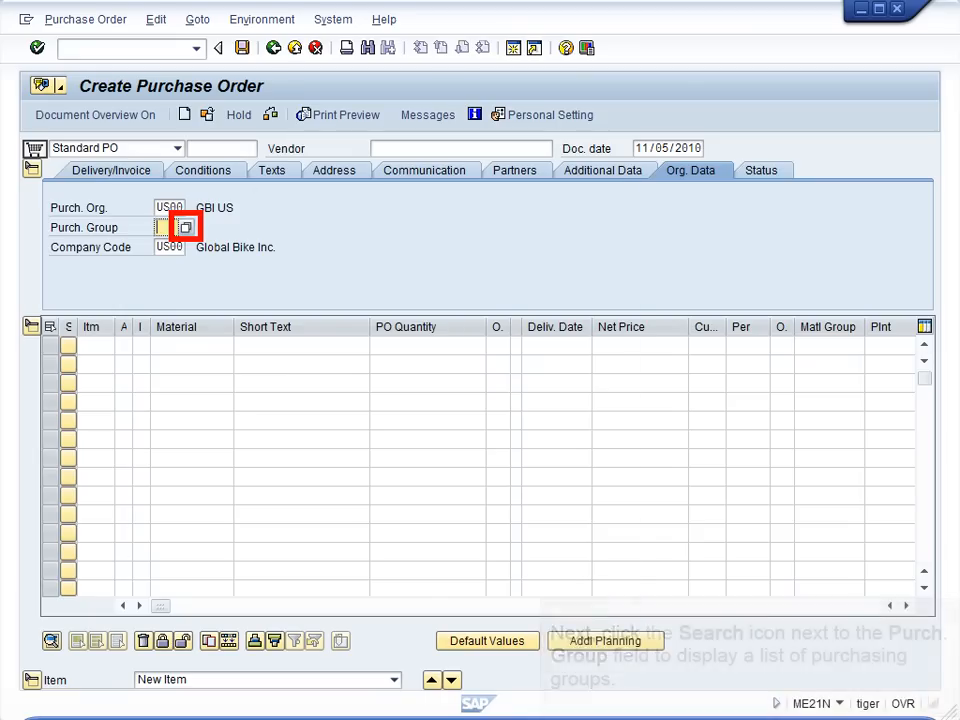
key(F4)
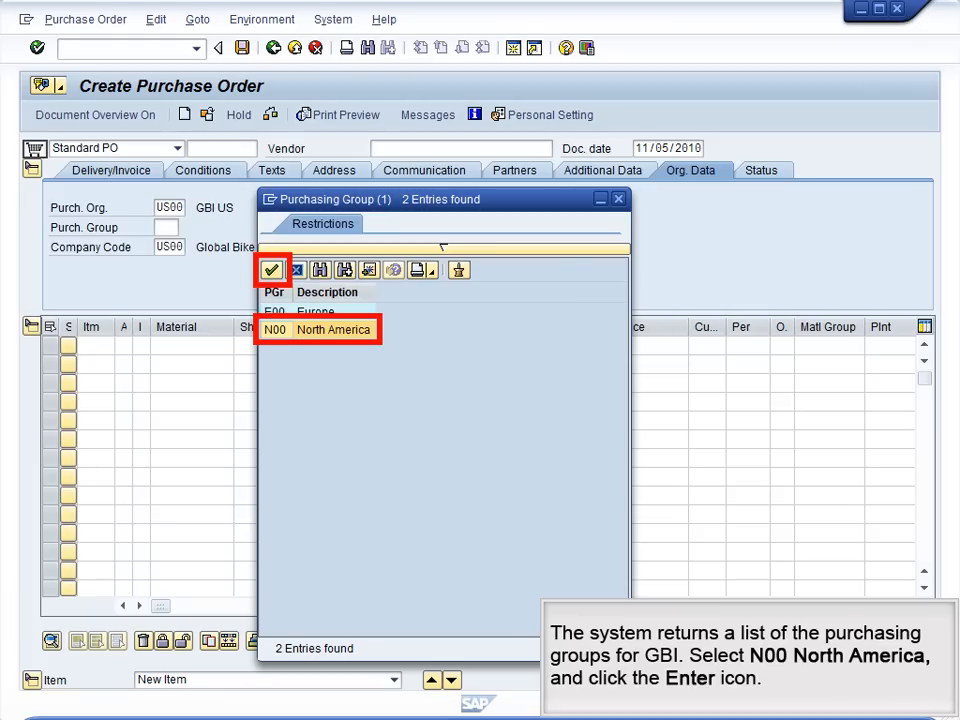
key(Return)
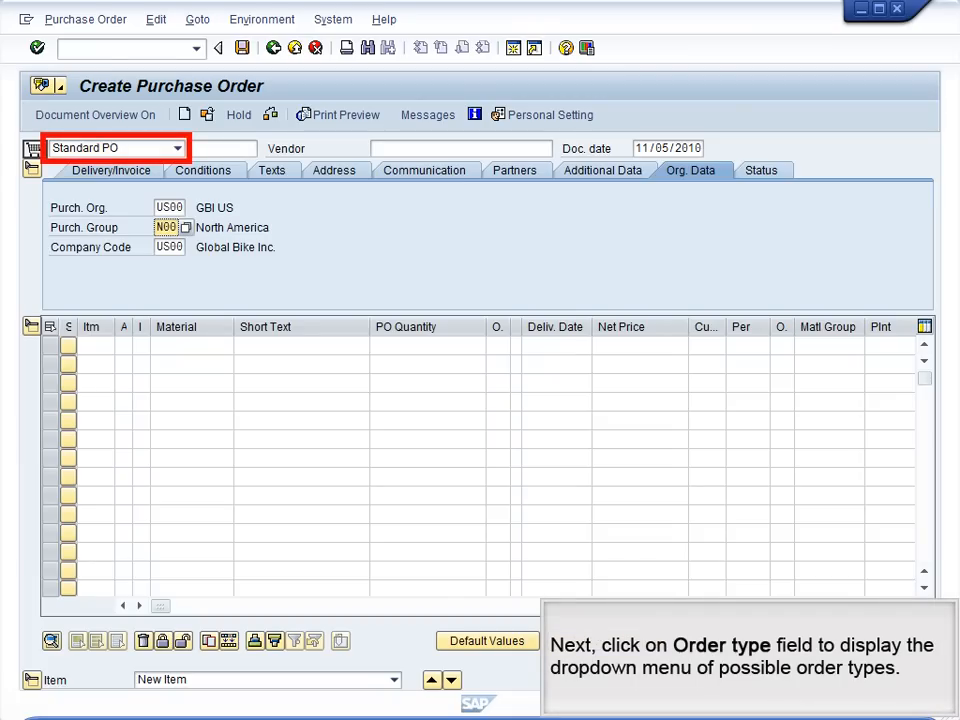
Step: Set the order type to Stock Transp. Order and assign DL00 Plant Dallas as the supplying plant
click(178, 148)
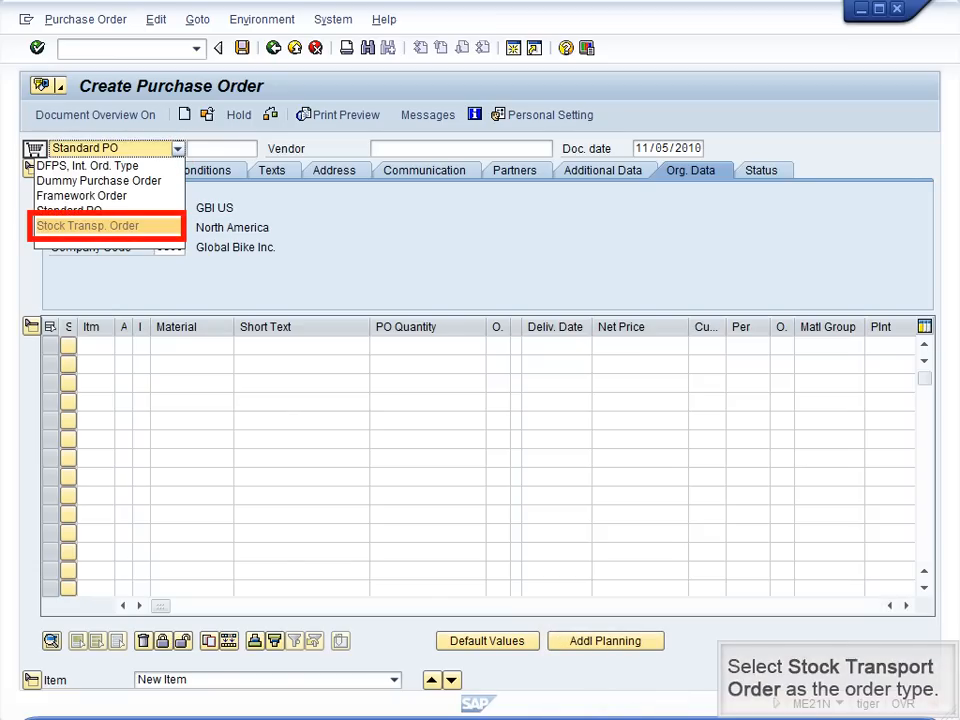
click(108, 226)
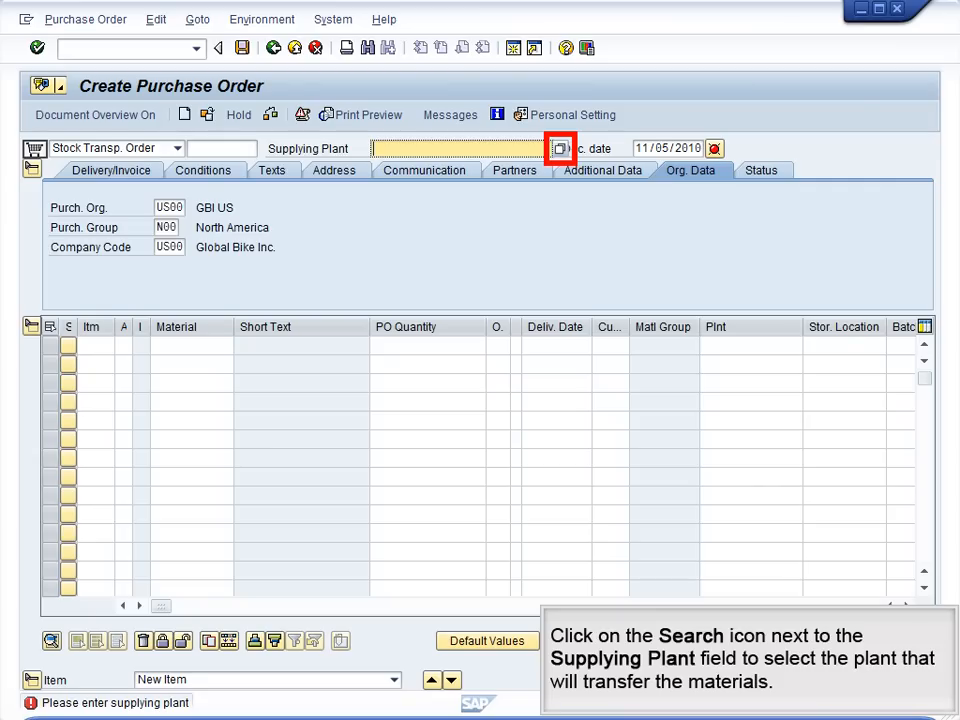
click(560, 148)
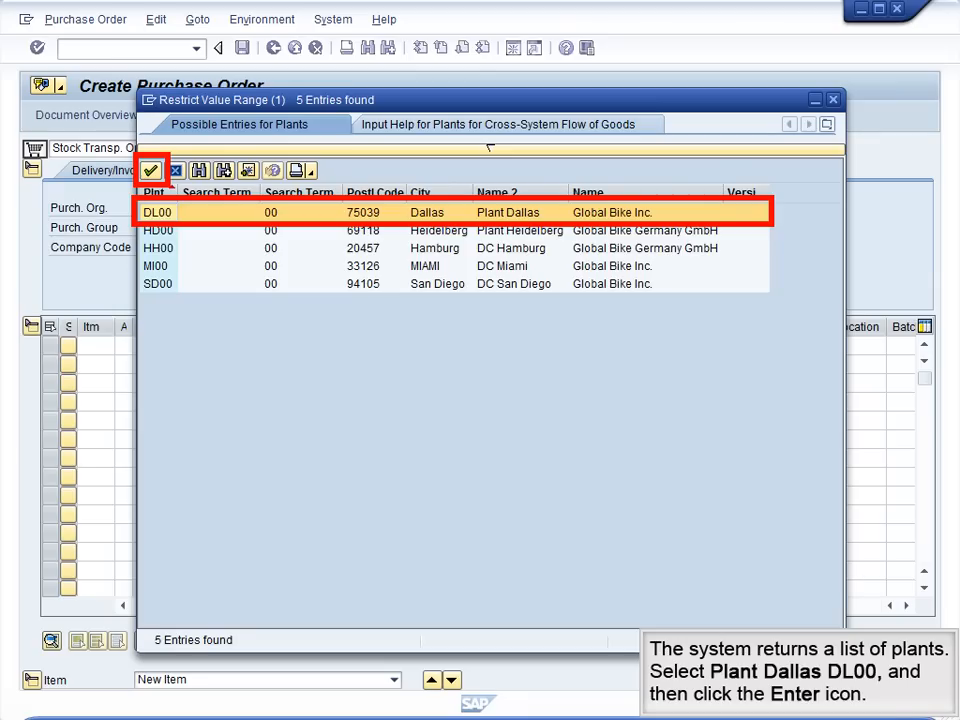
key(Return)
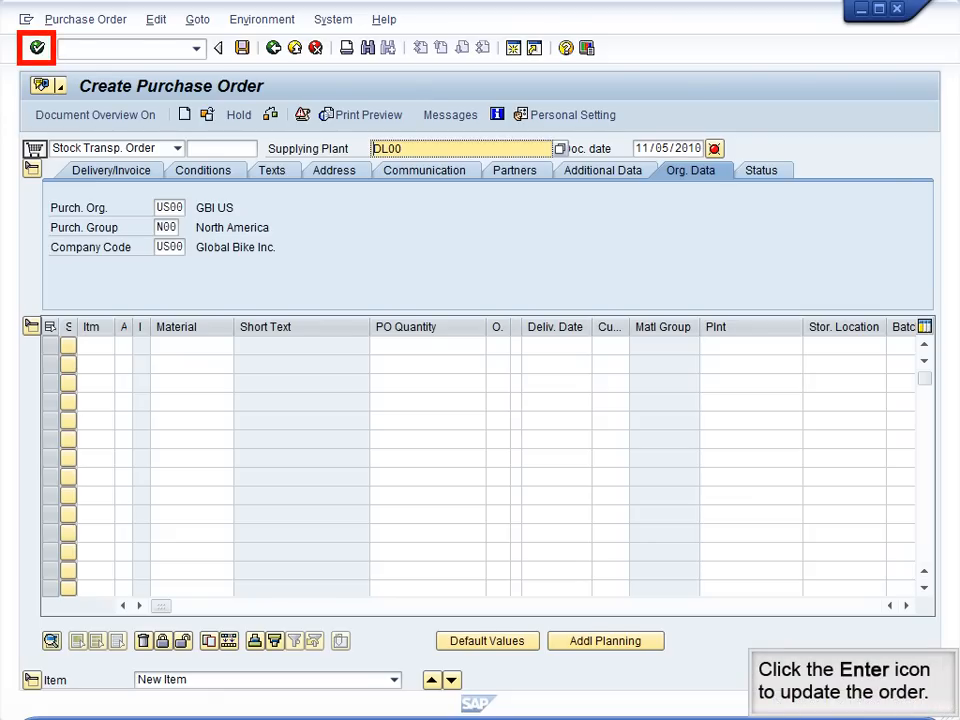
key(Return)
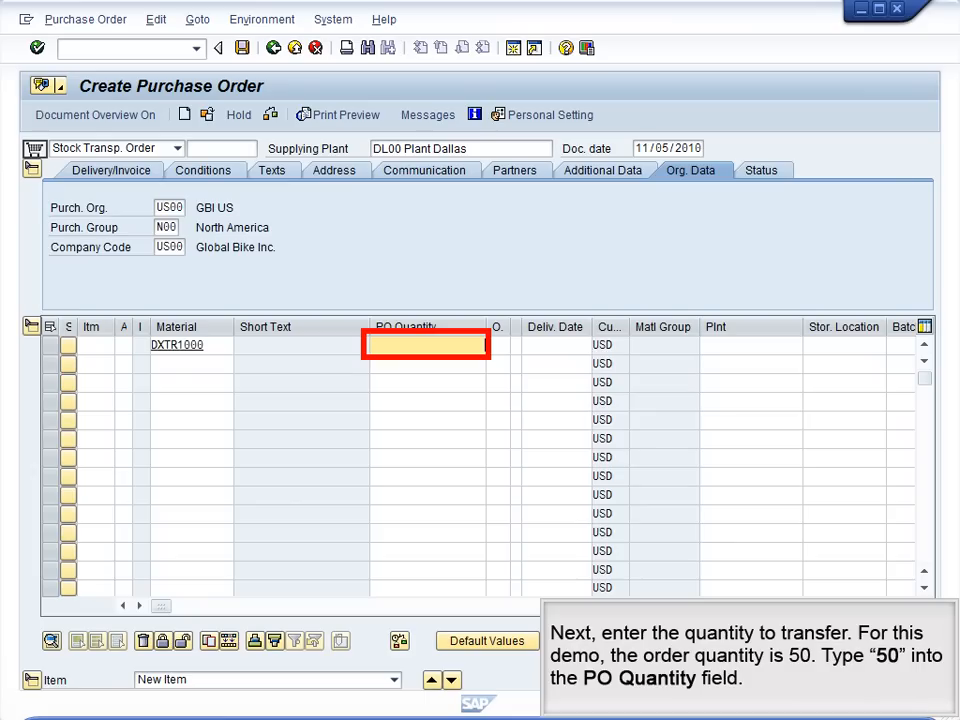
Step: Give the DXTR1000 order item a PO quantity of 50, delivery date 11/12/2010 and receiving plant MI00
text(50)
click(556, 345)
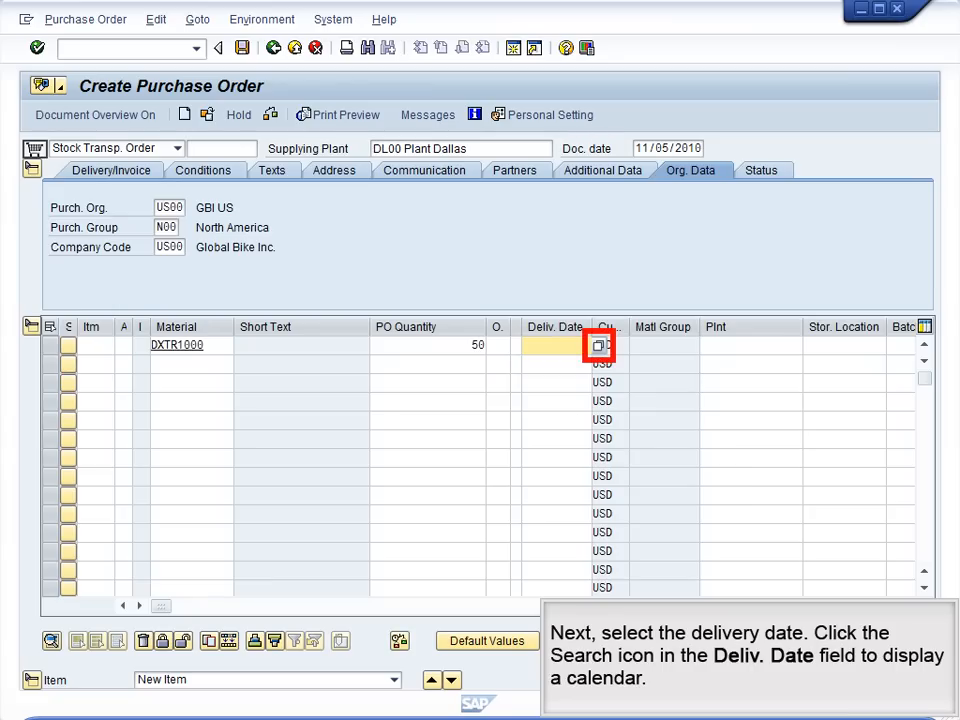
click(599, 346)
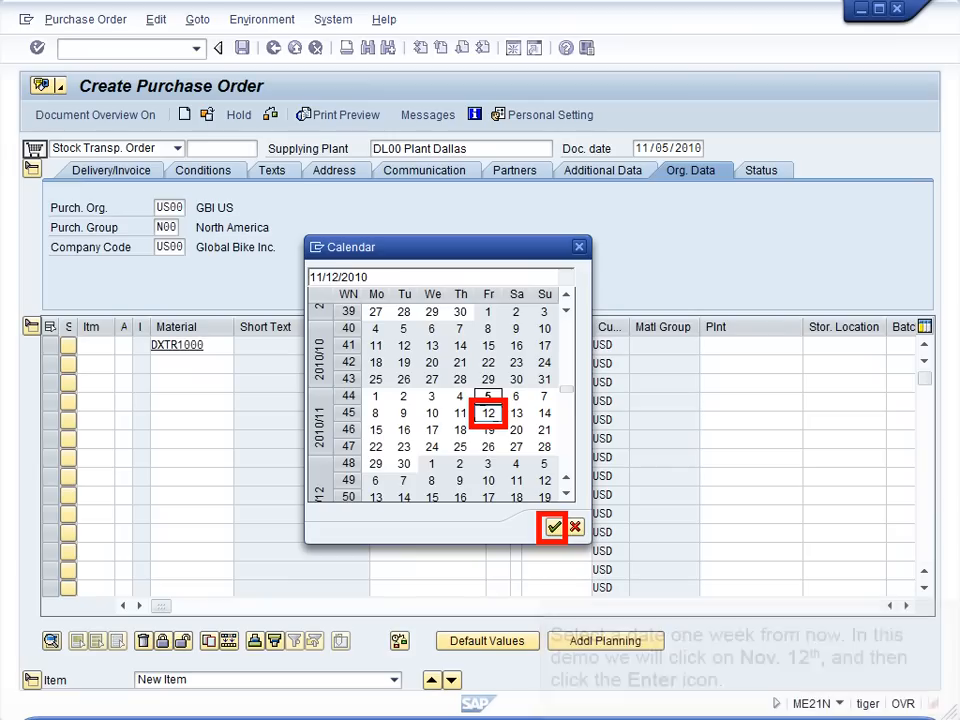
click(554, 527)
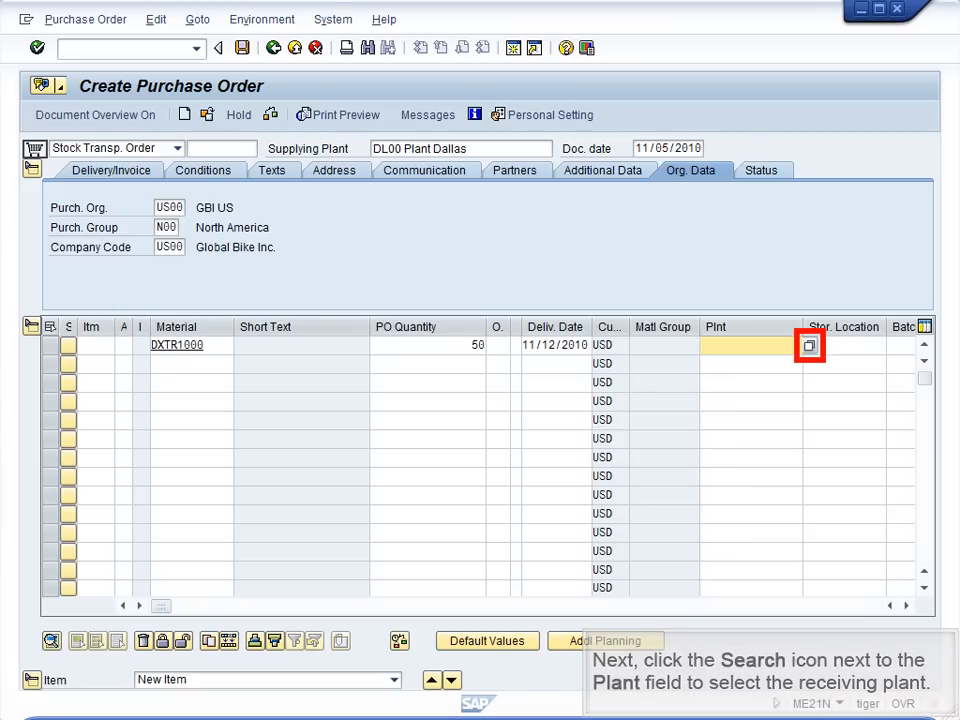
click(809, 345)
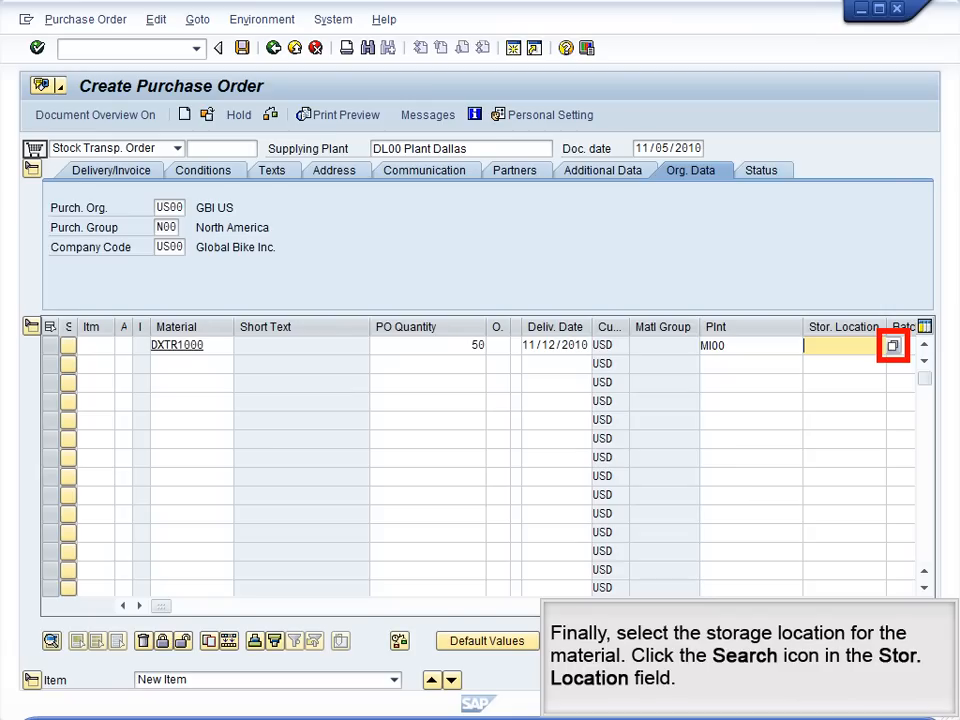
Step: Set the order item's storage location to FG00 Finished Goods for plant MI00 and retrieve the remaining order data
click(892, 345)
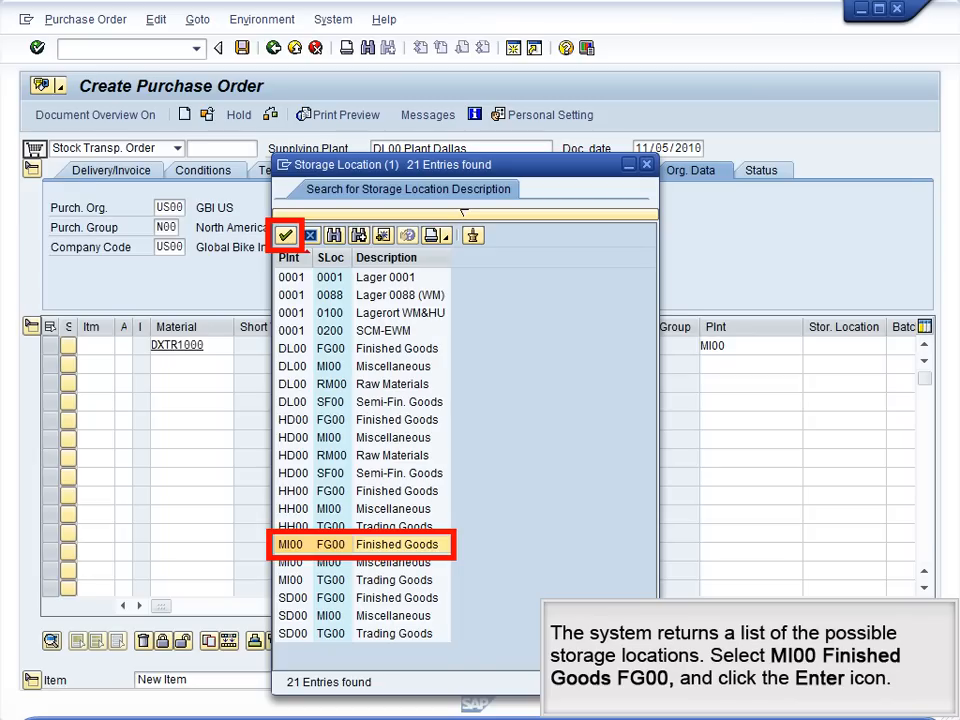
key(Return)
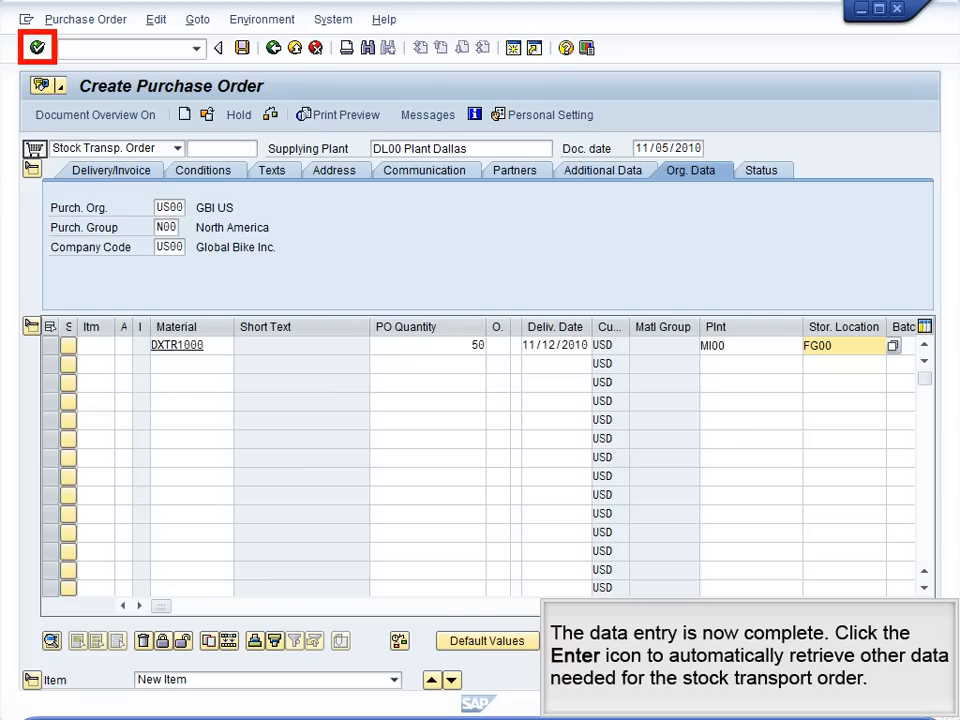
key(Return)
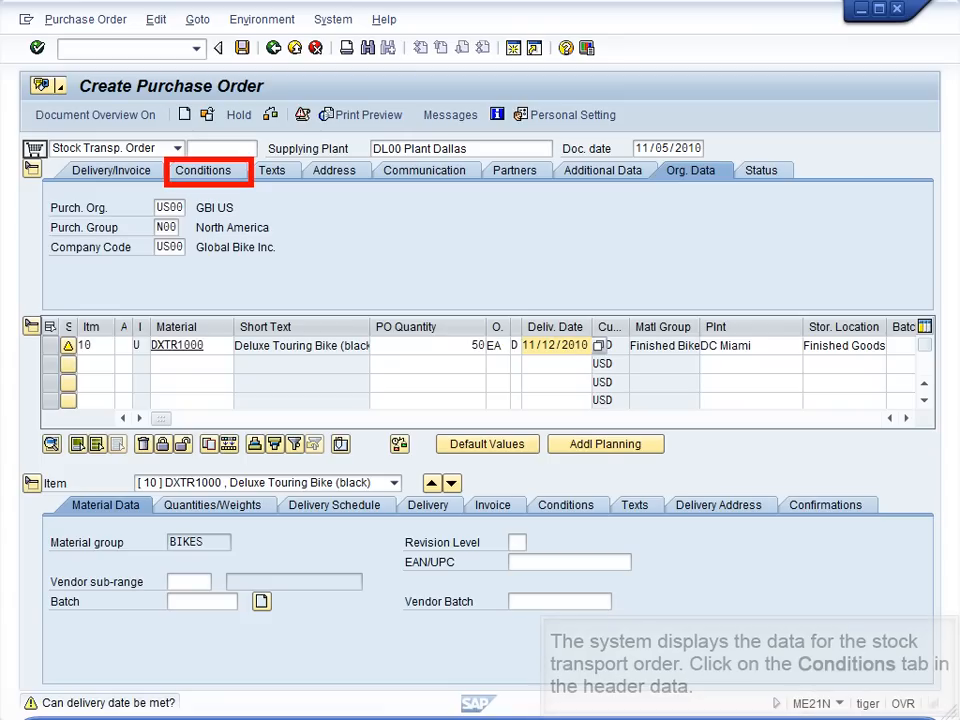
Step: Review the order header's conditions, address and status, and collapse the header data
click(204, 171)
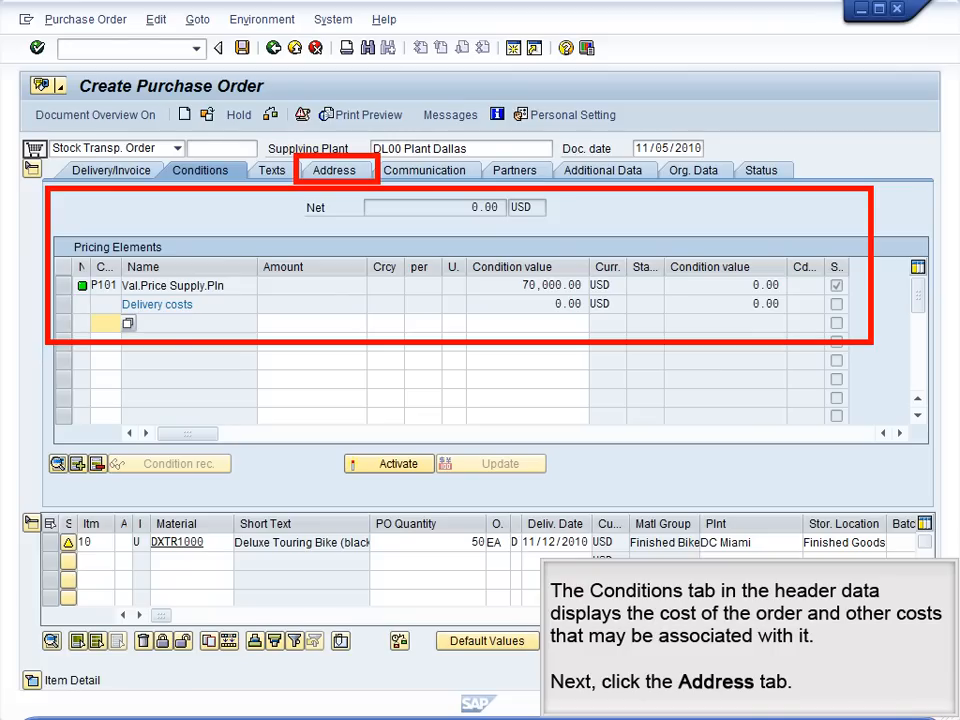
click(334, 170)
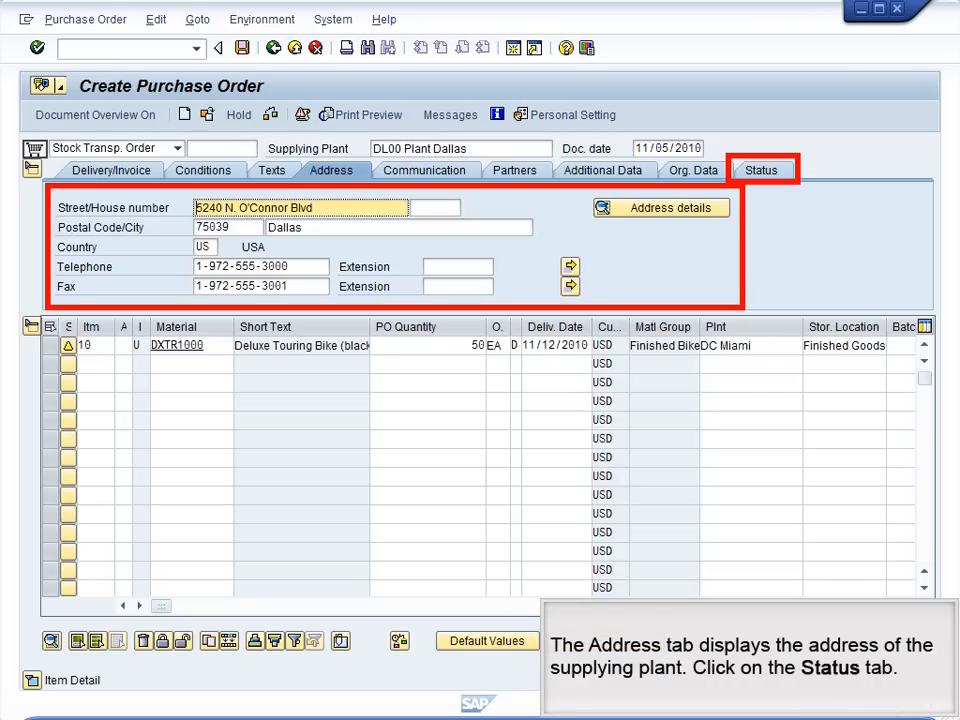
click(760, 170)
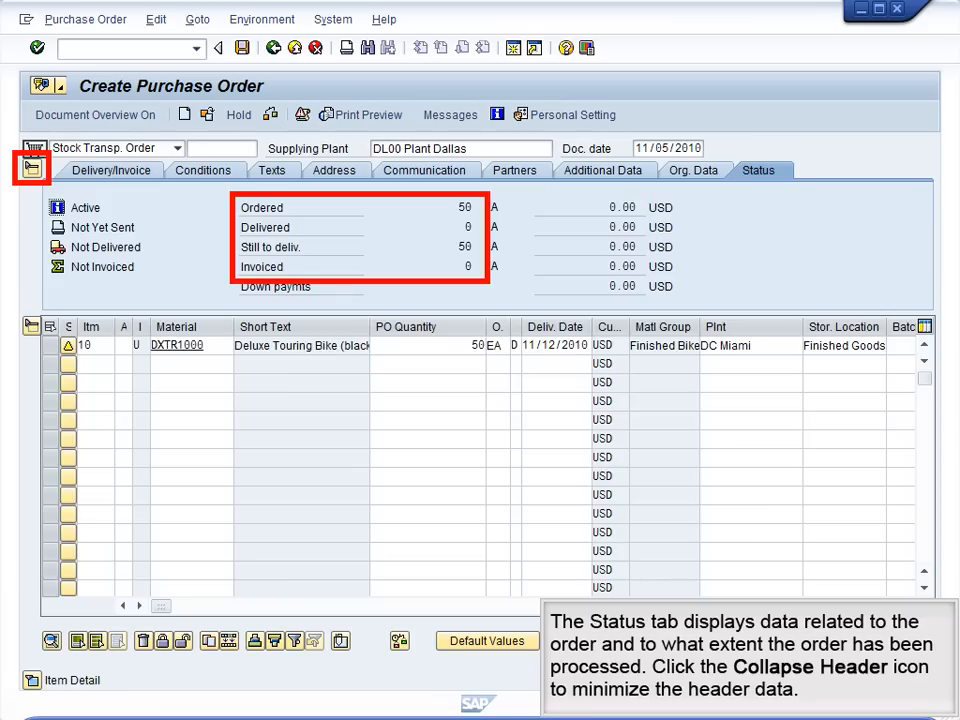
click(32, 168)
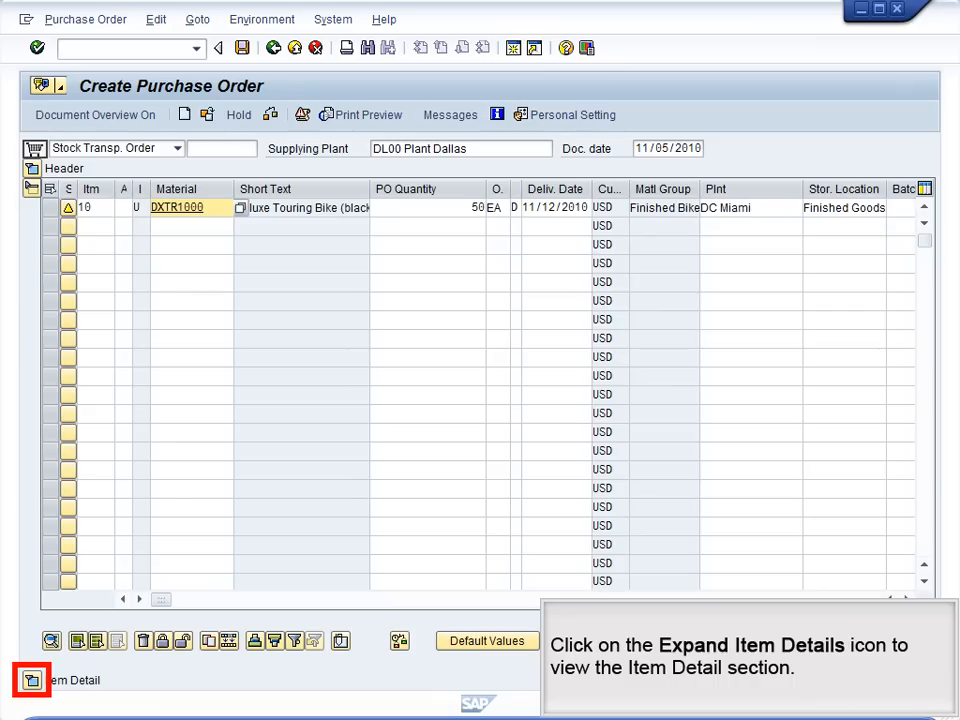
Step: Expand the item details and review the quantities and weights, delivery schedule, delivery, conditions and delivery address
click(32, 680)
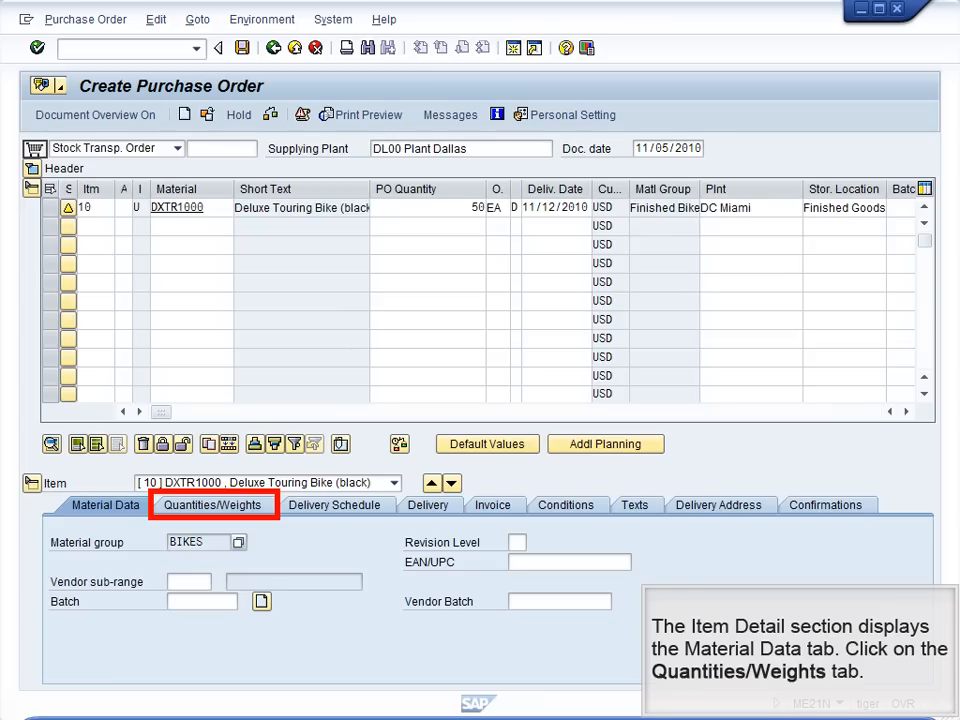
click(213, 505)
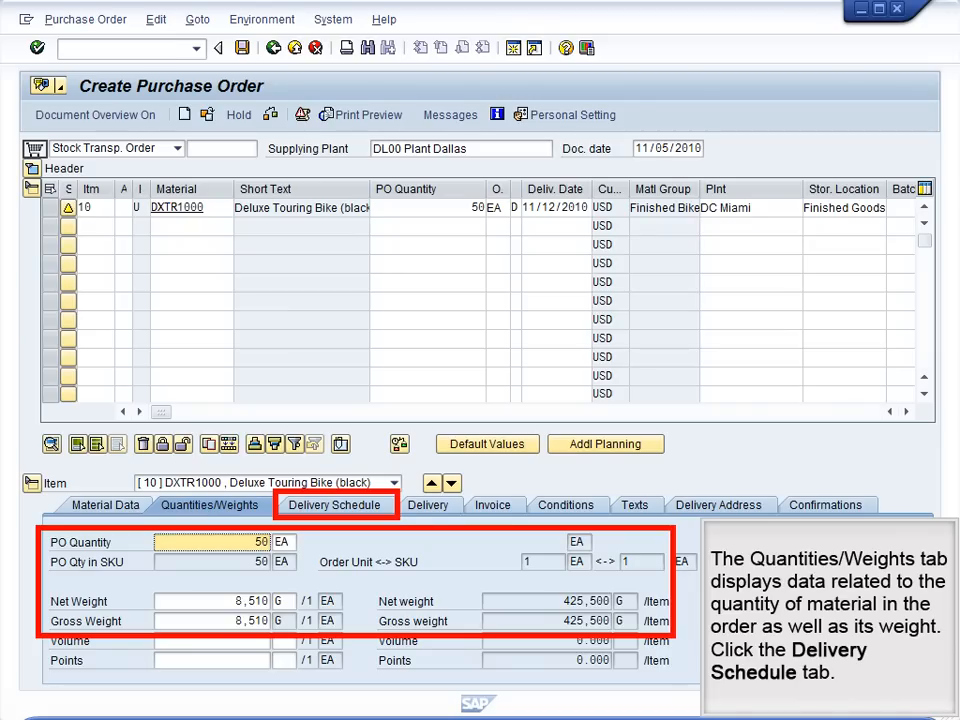
click(335, 505)
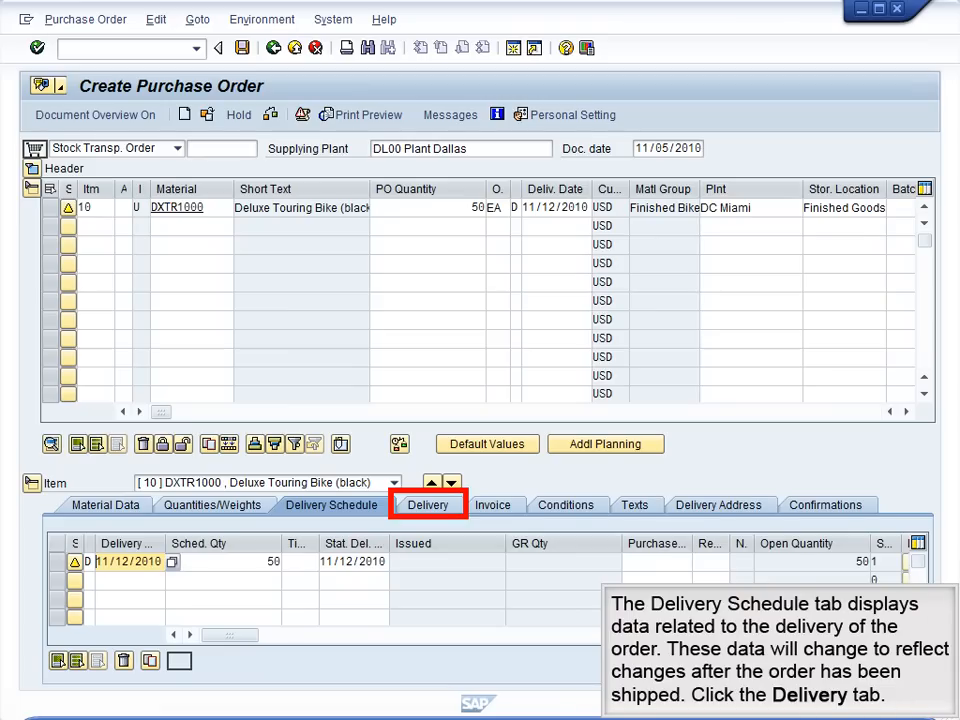
click(428, 505)
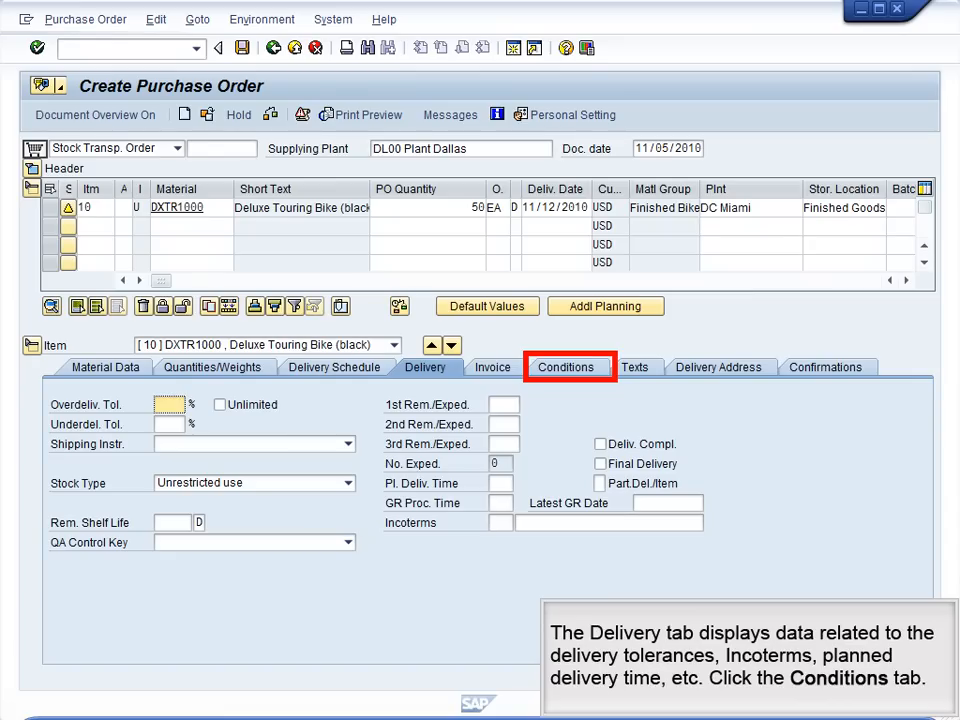
click(566, 367)
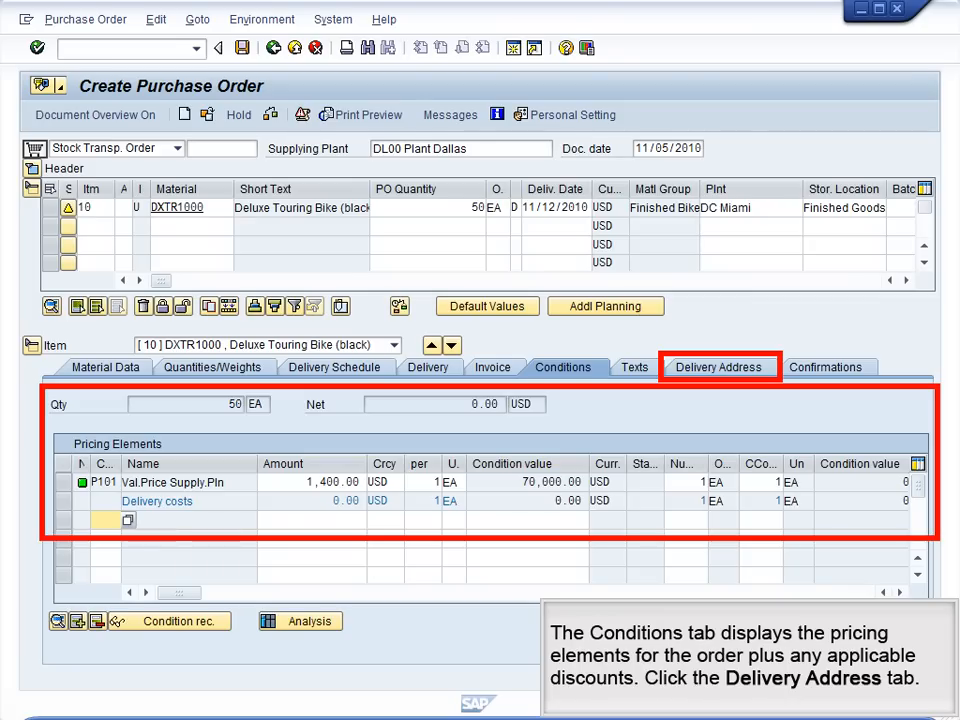
click(719, 367)
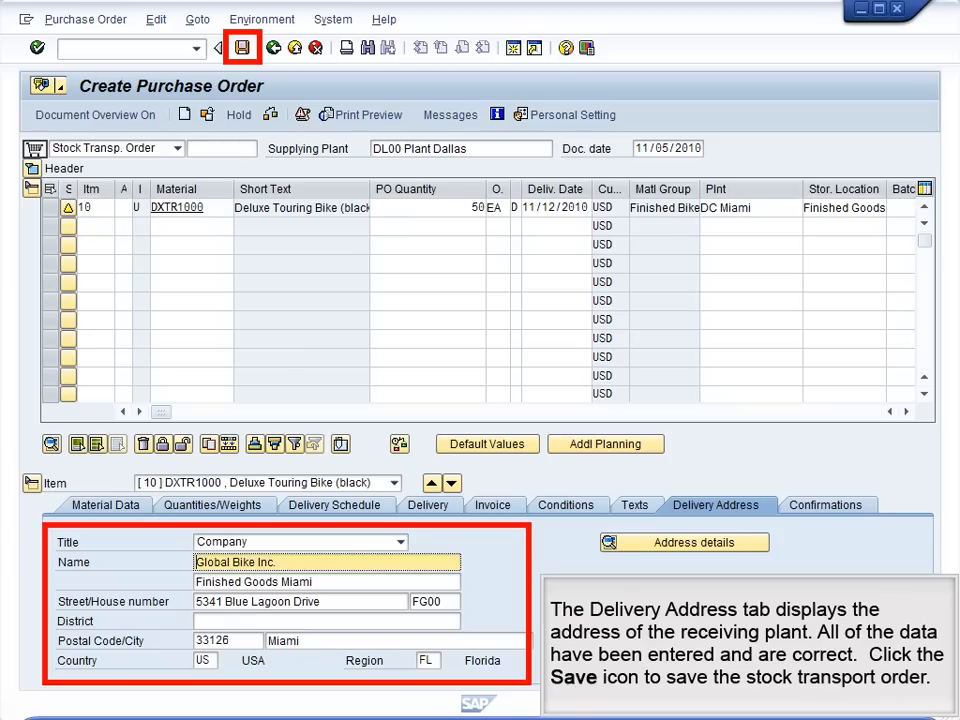
Step: Save the stock transport order and return to the SAP Easy Access menu
key(ctrl+s)
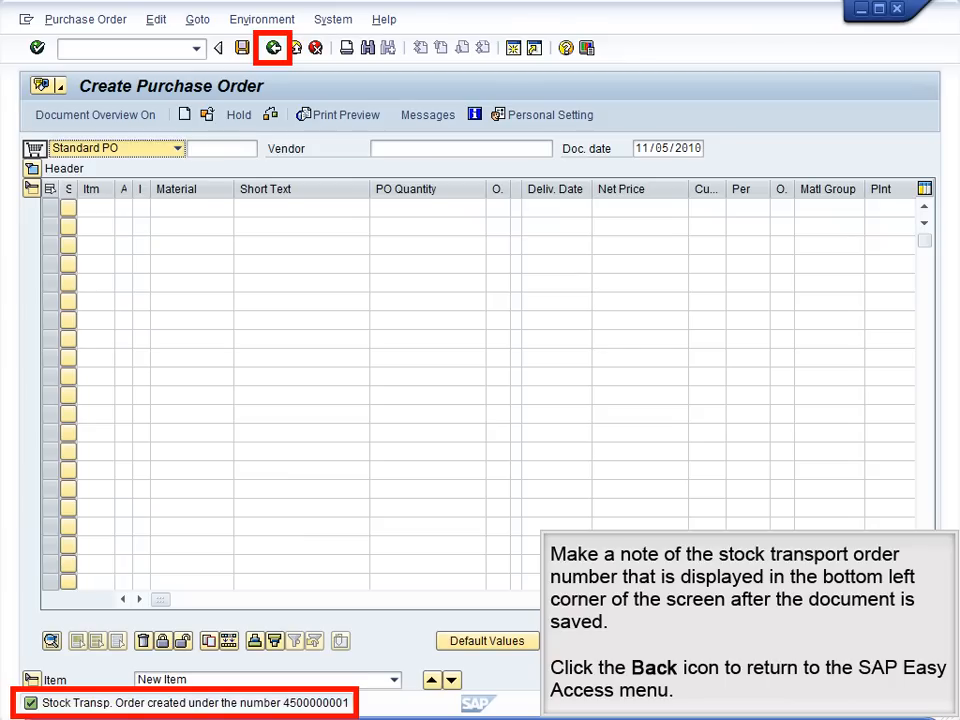
click(273, 48)
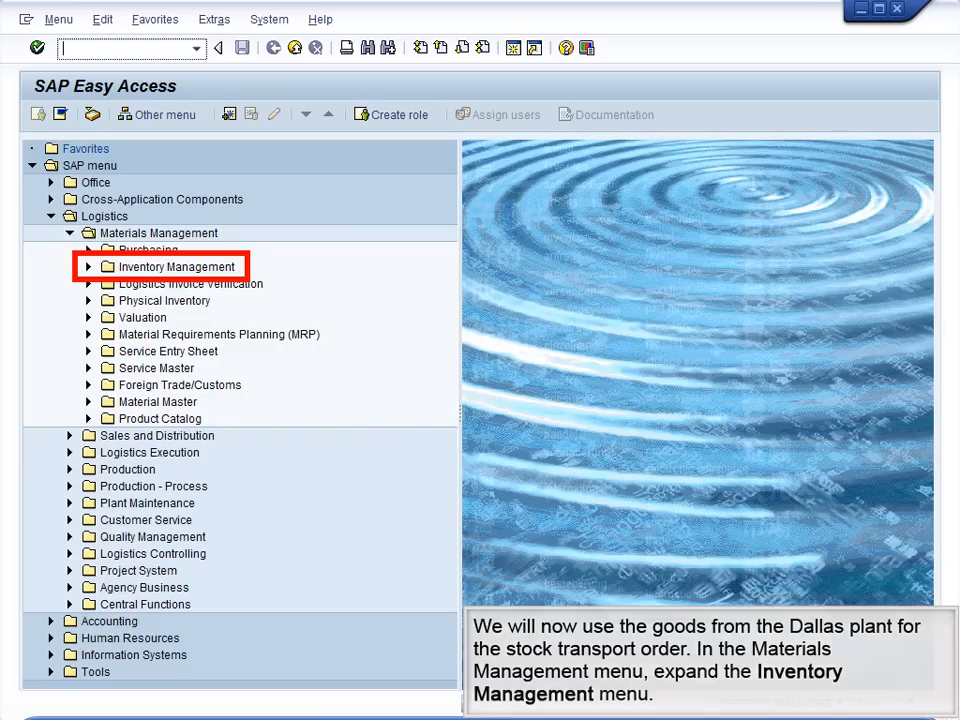
Step: Open transaction MIGO - Goods Movement under Materials Management, Inventory Management, Goods Movement
click(88, 267)
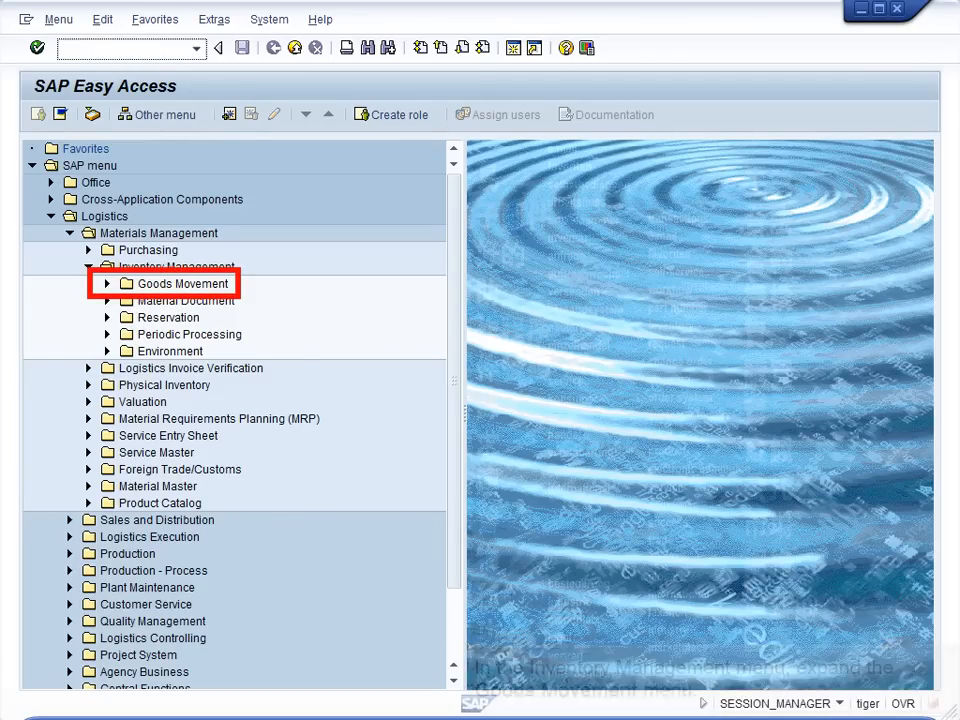
click(107, 284)
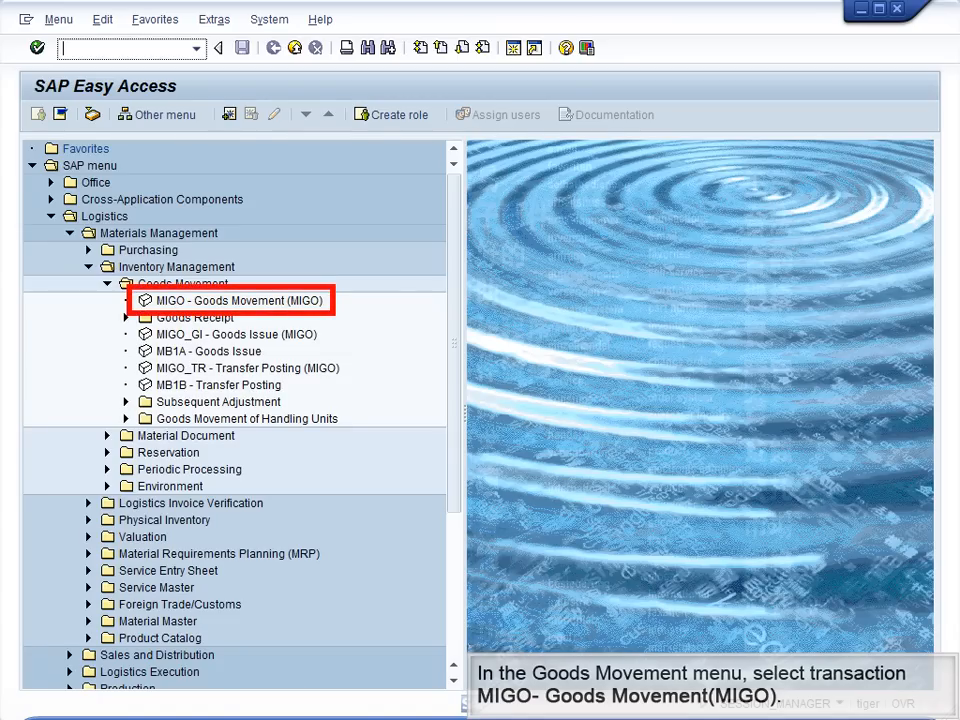
double_click(239, 301)
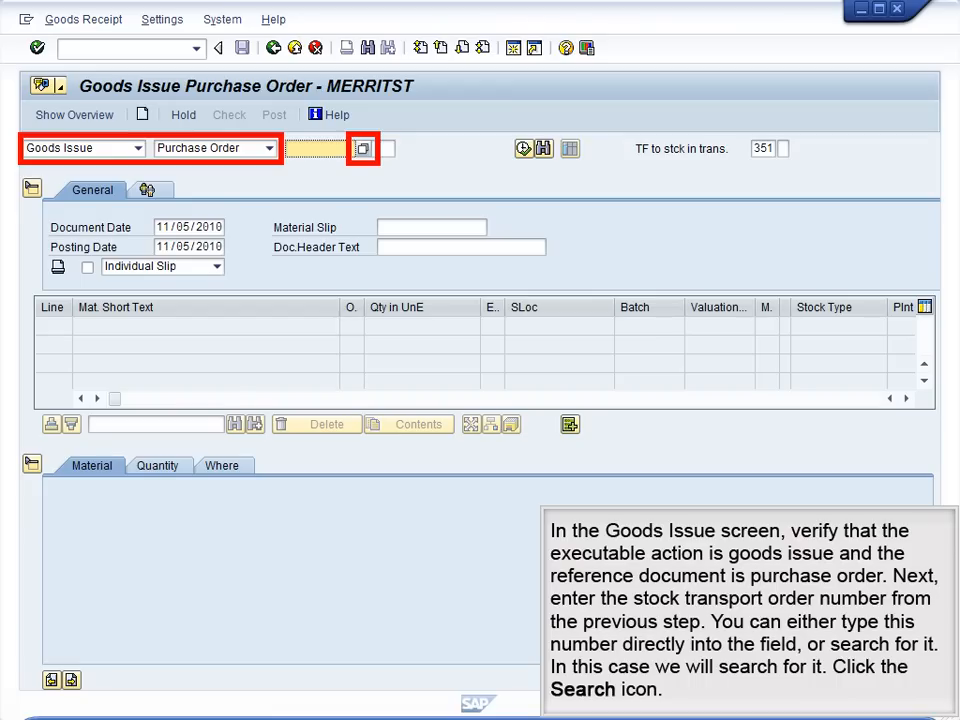
Step: Find the new stock transport order by material DXTR1000 and plant MI00, and load it into the goods issue
click(363, 149)
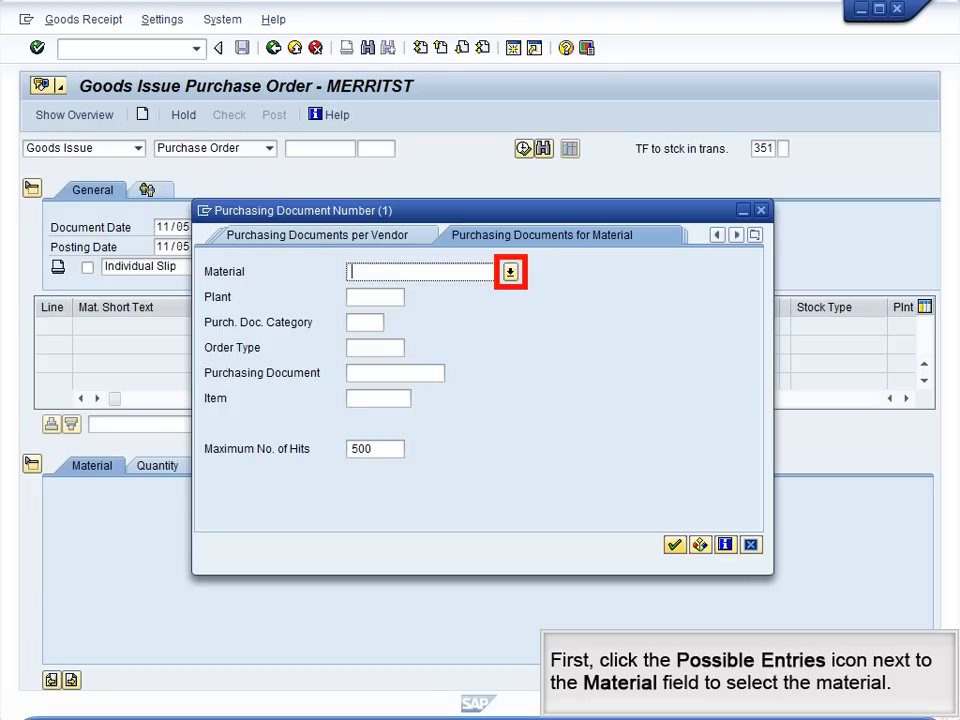
click(511, 272)
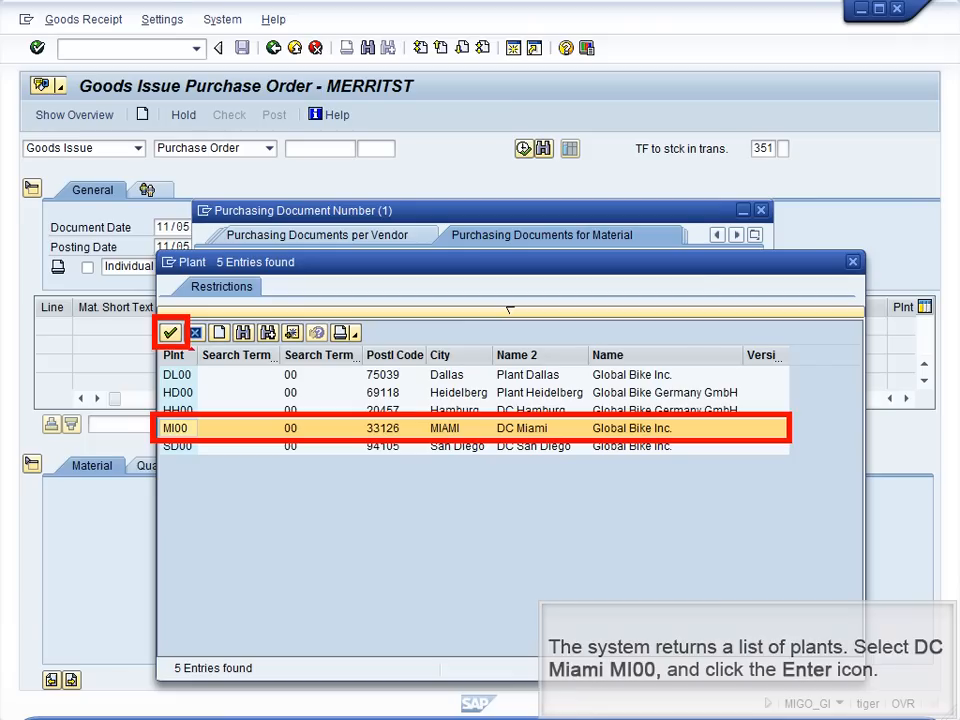
key(Return)
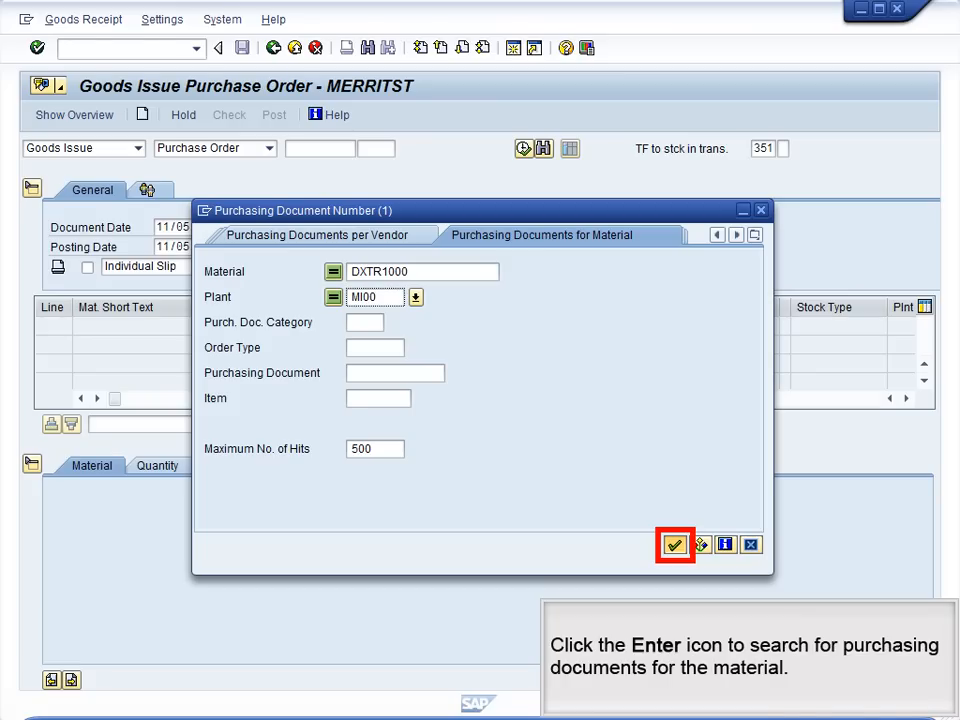
key(Return)
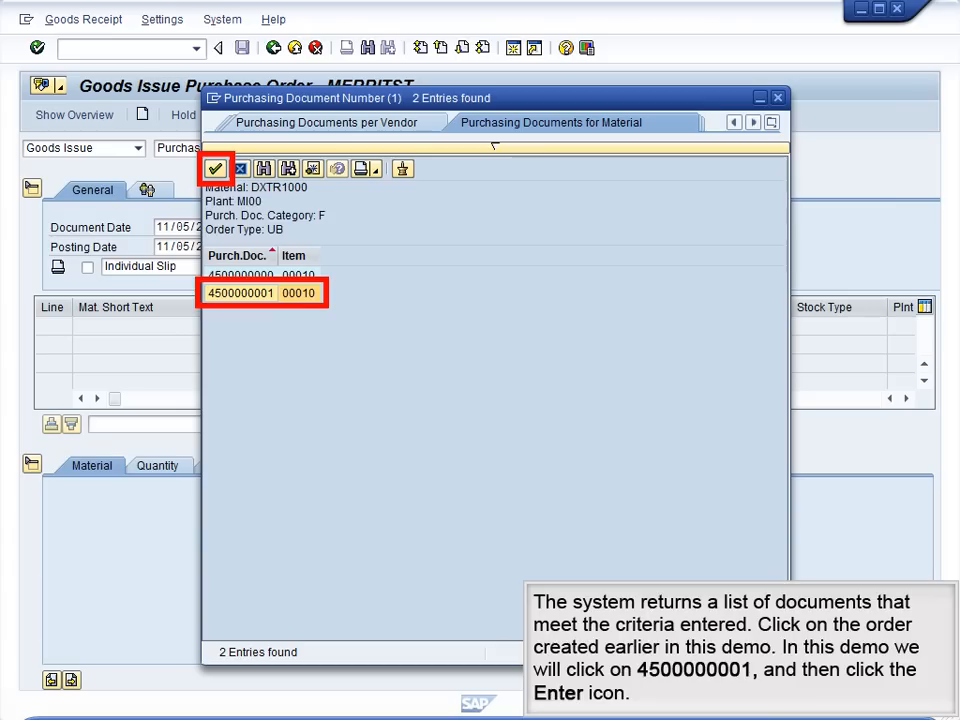
key(Return)
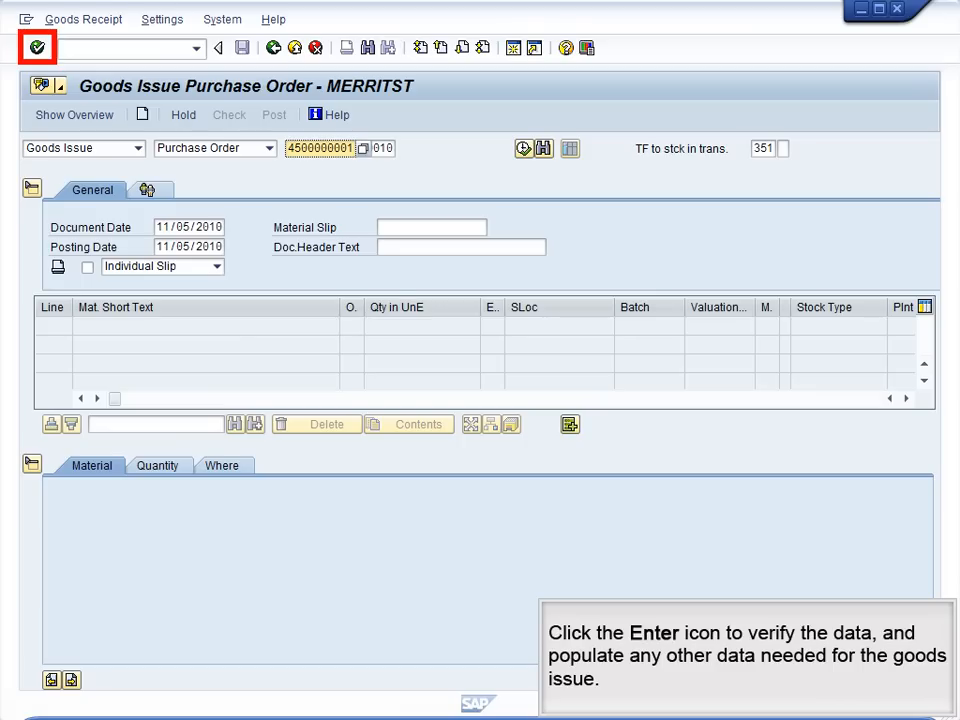
key(Return)
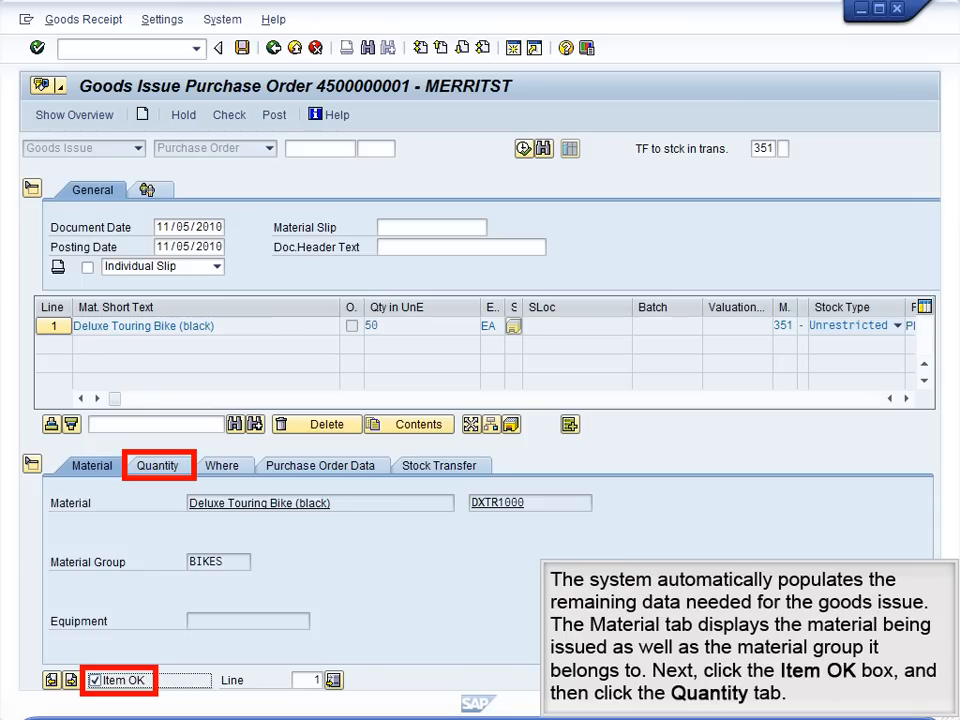
Step: Mark the goods issue item as OK, check its quantity and set the Dallas storage location to FG00 Finished Goods
click(158, 466)
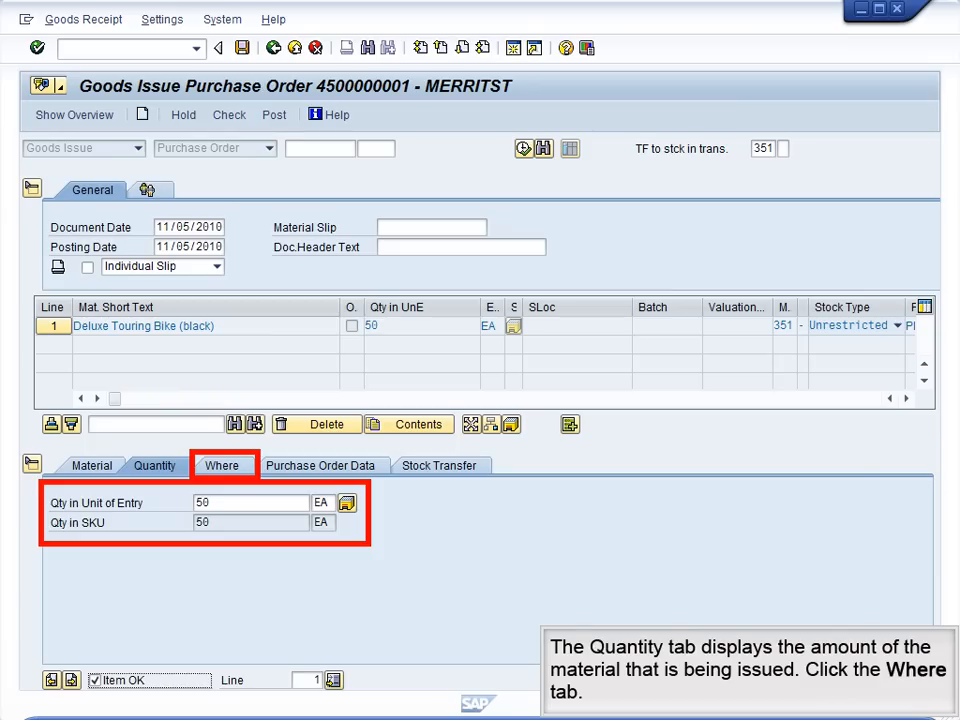
click(222, 466)
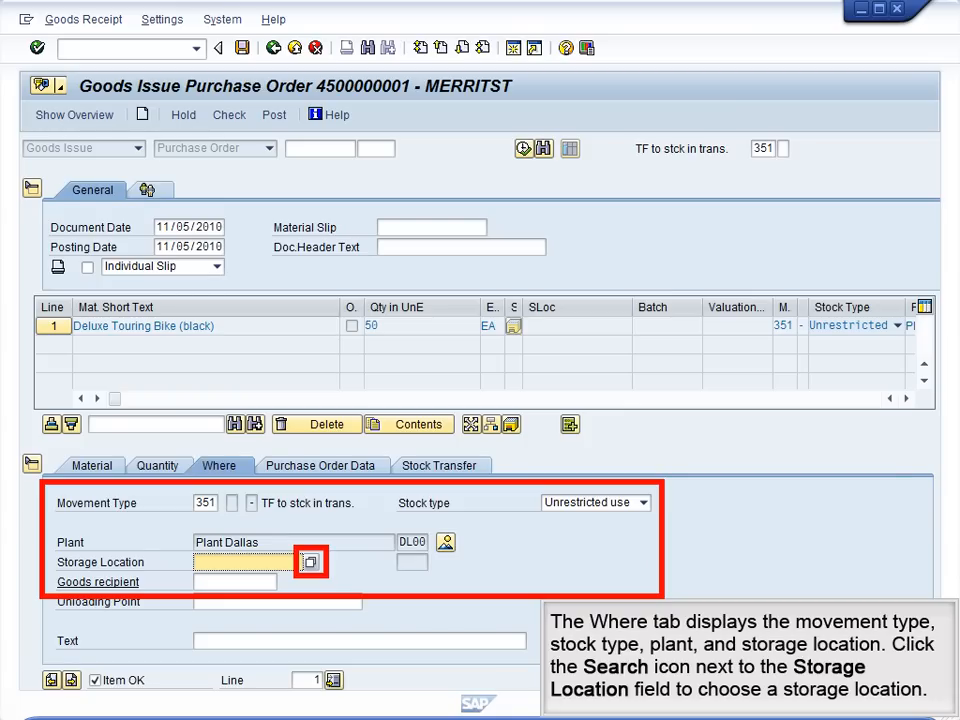
click(311, 562)
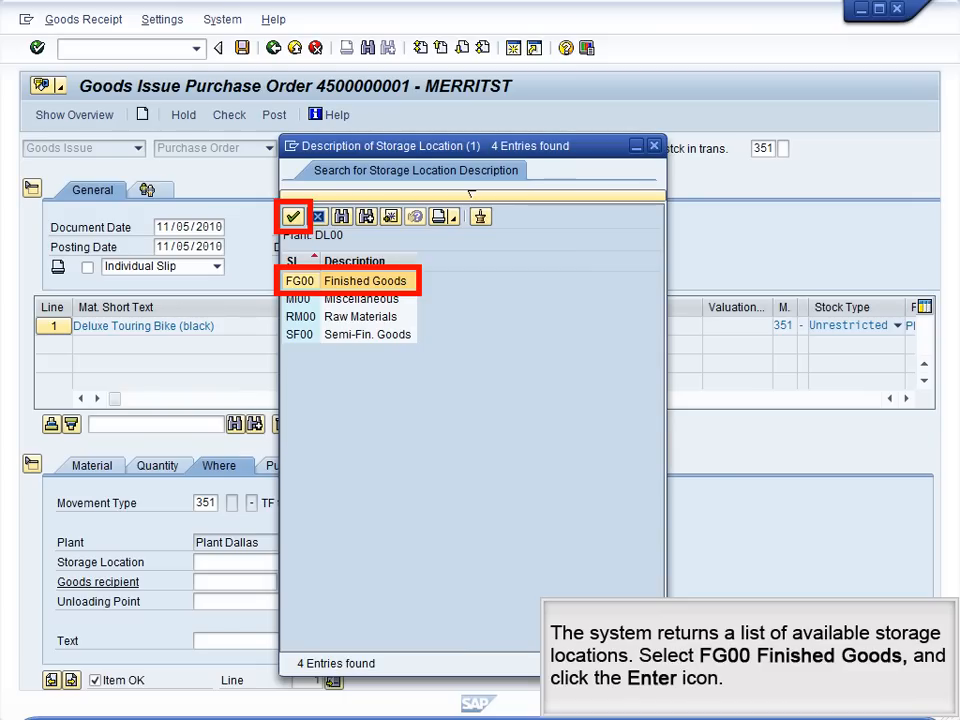
key(Return)
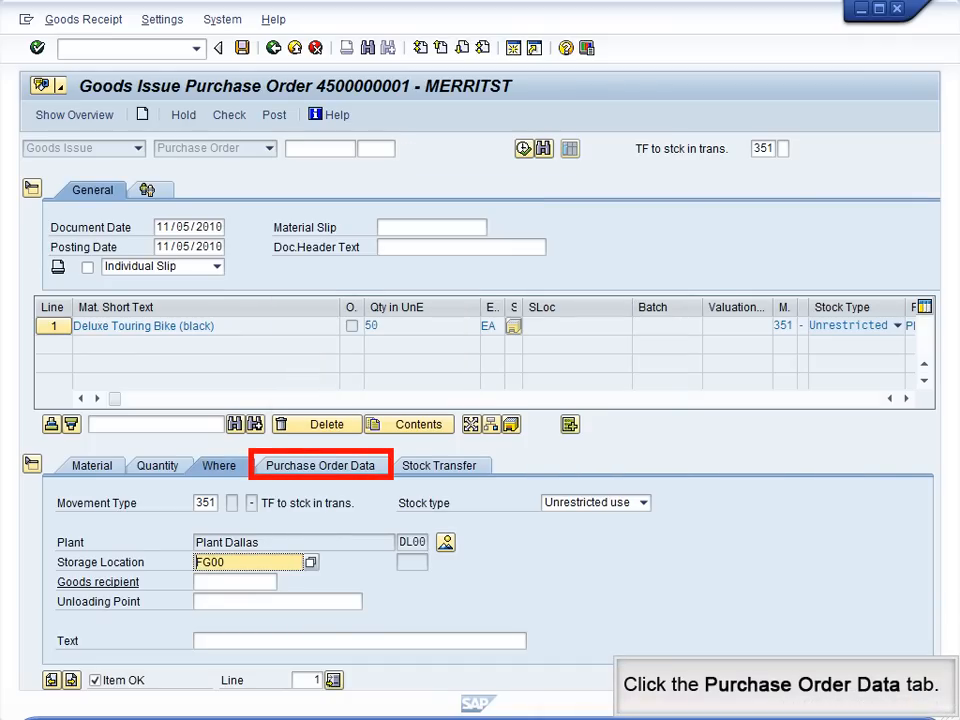
Step: Check the item's purchase order and stock transfer data, post the goods issue and return to the SAP Easy Access menu
click(320, 465)
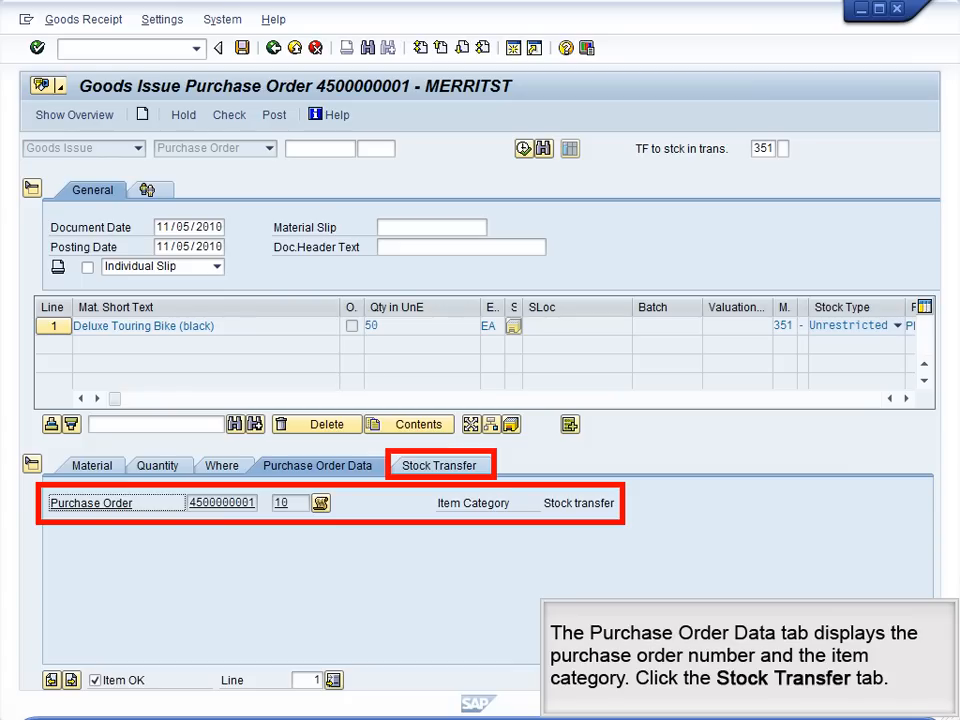
click(439, 466)
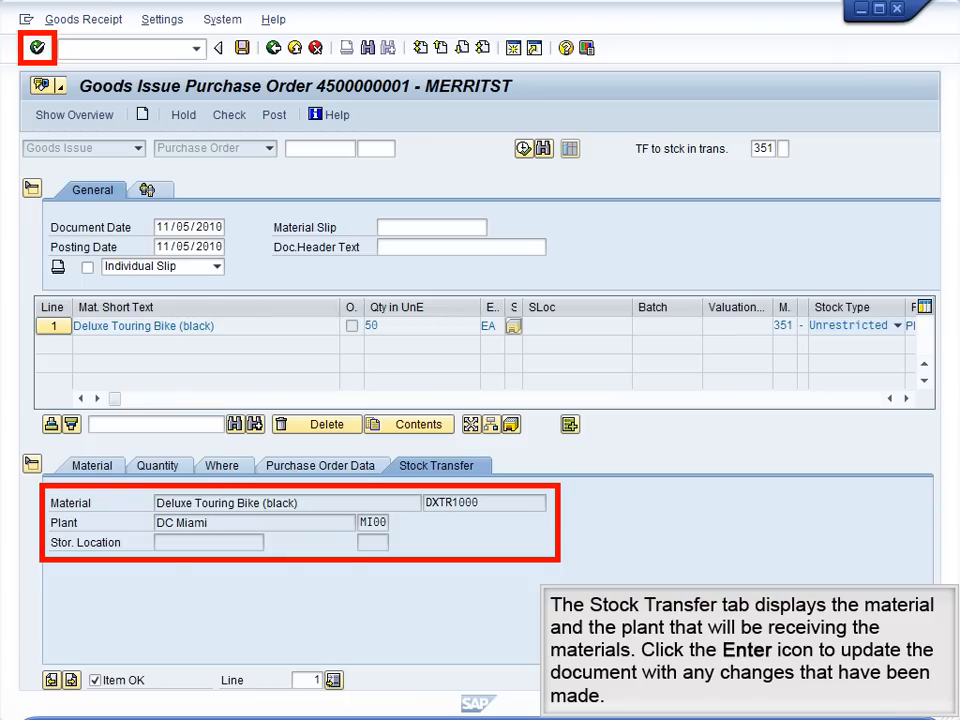
key(Return)
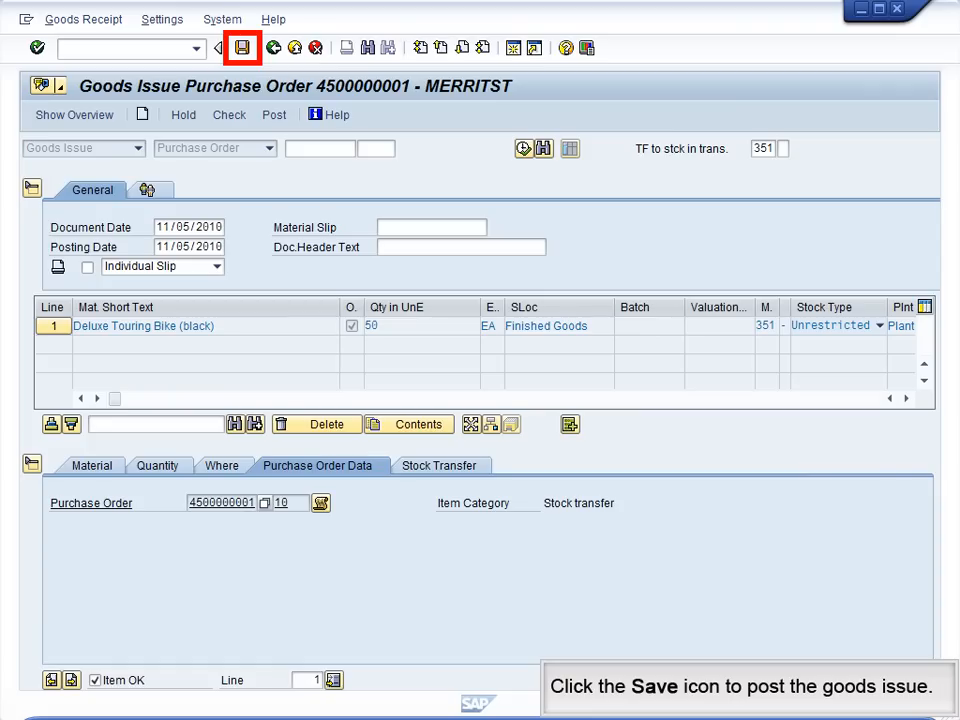
key(ctrl+s)
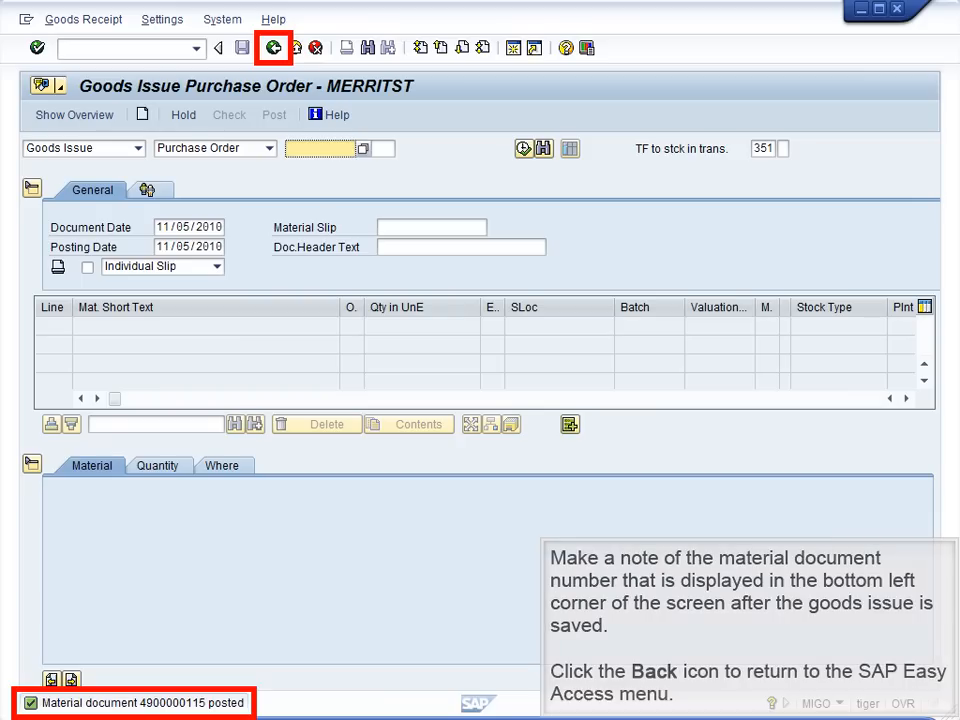
key(F3)
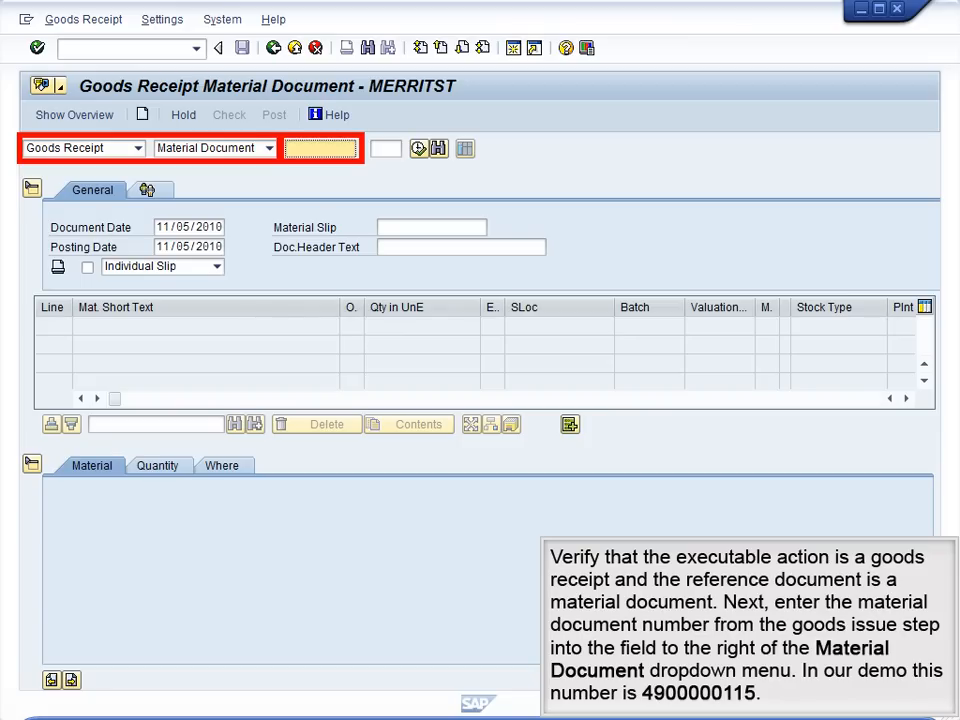
Step: Load the goods issue's material document into the goods receipt by entering its document number
text(4900000115)
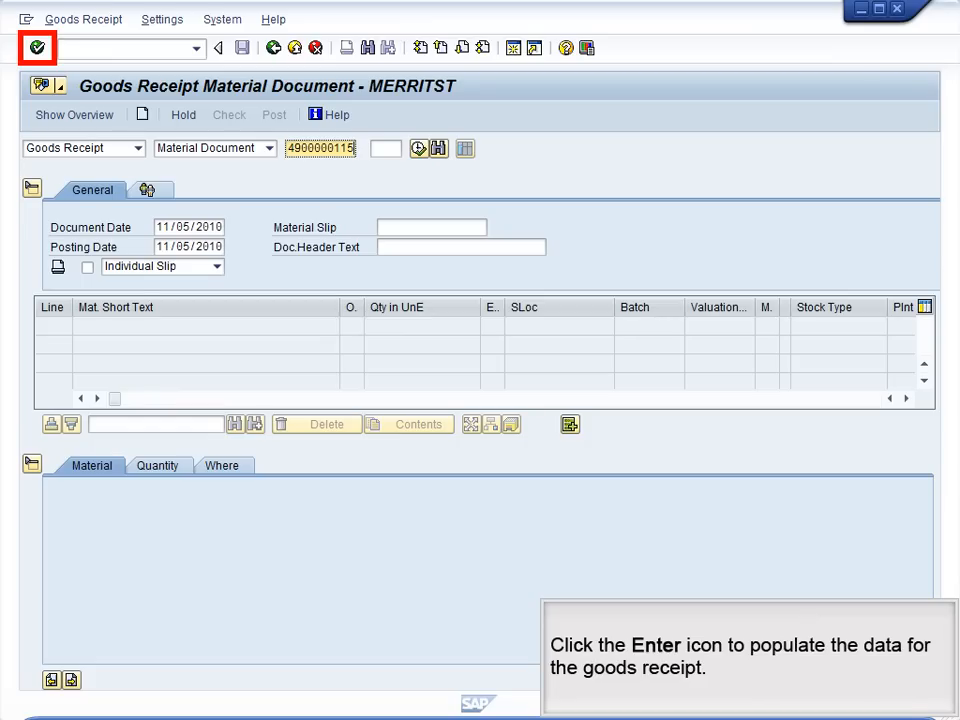
key(Return)
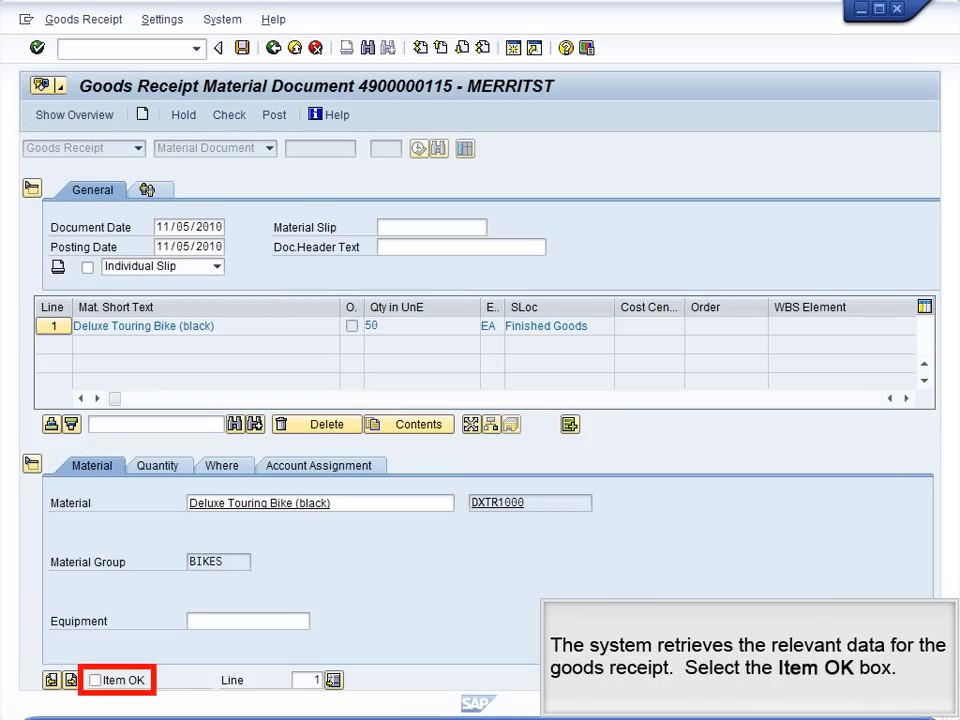
Step: Mark the goods receipt item as OK and set its receiving plant to MI00
click(95, 680)
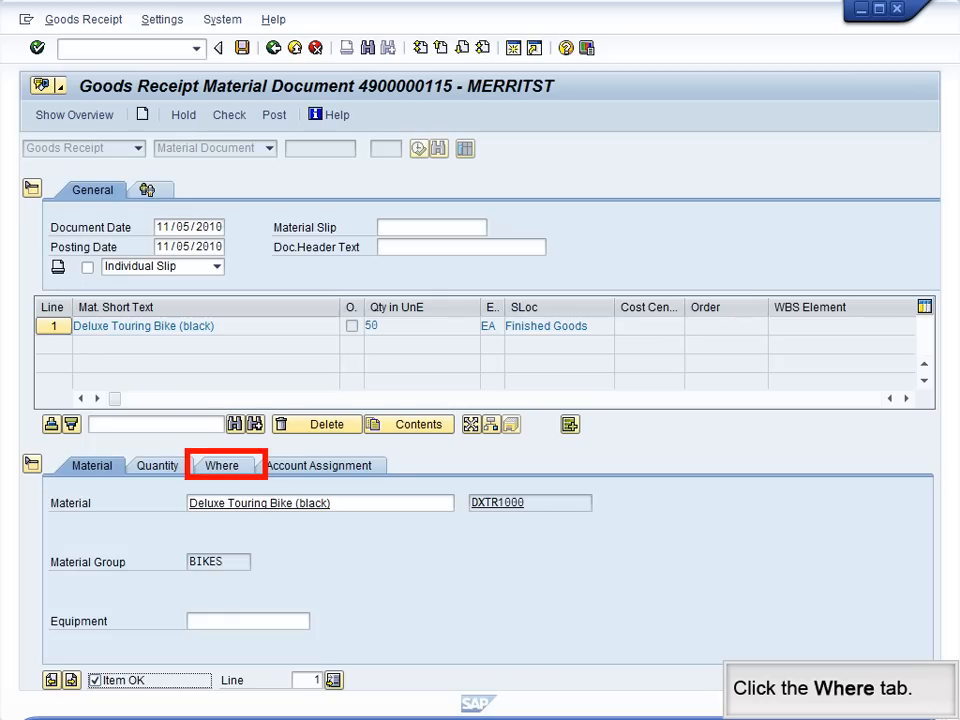
click(222, 466)
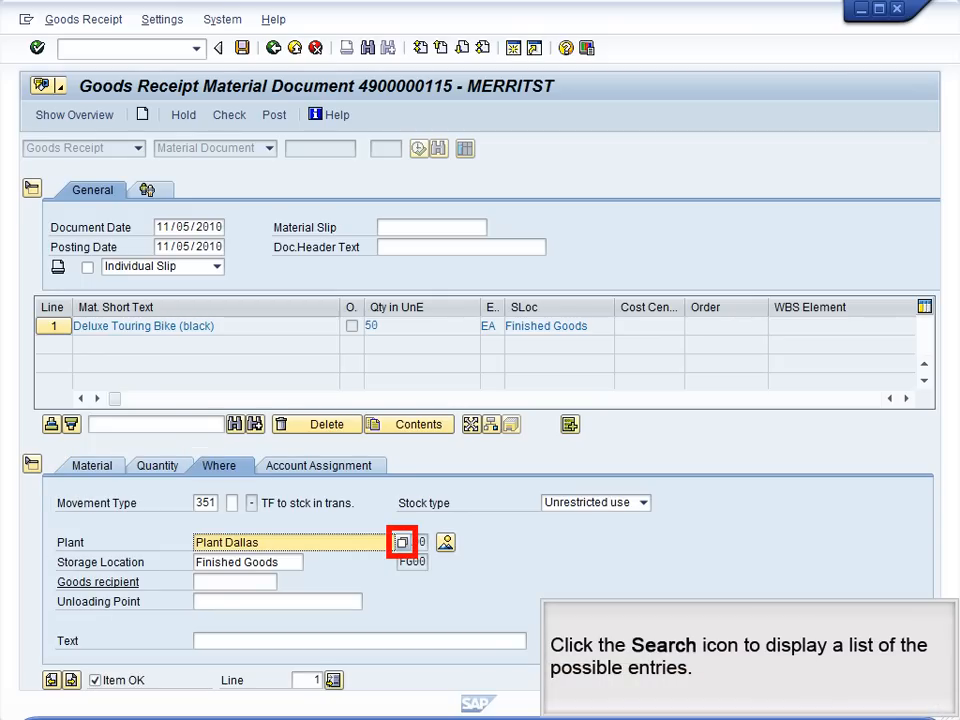
click(402, 542)
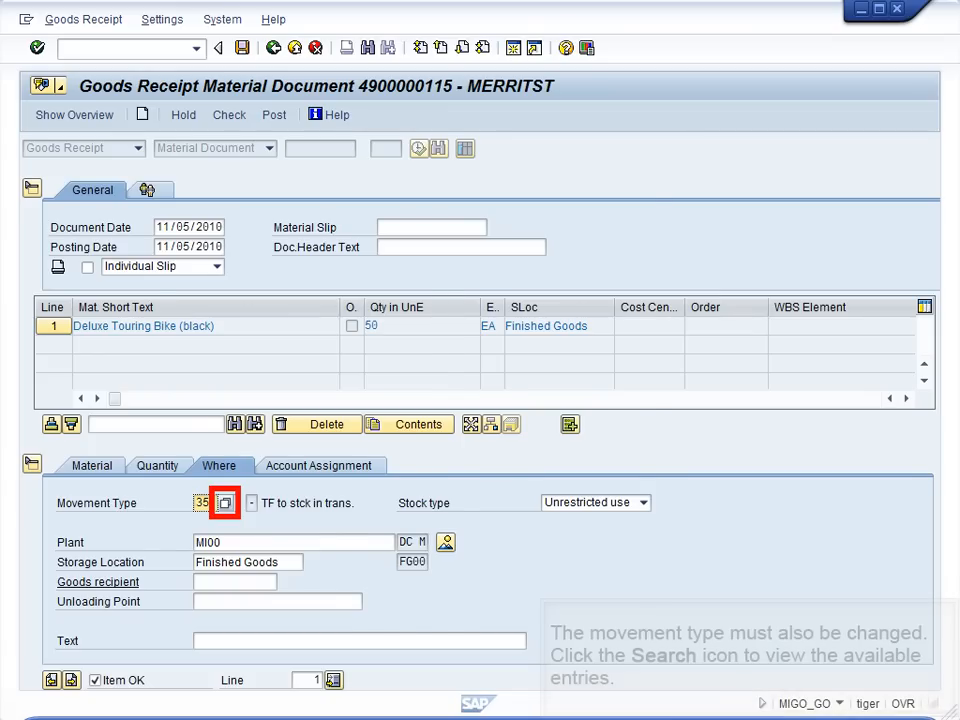
Step: Set the item's movement type to 101, goods receipt for purchase order into warehouse/stores, post the goods receipt and return to SAP Easy Access
click(225, 503)
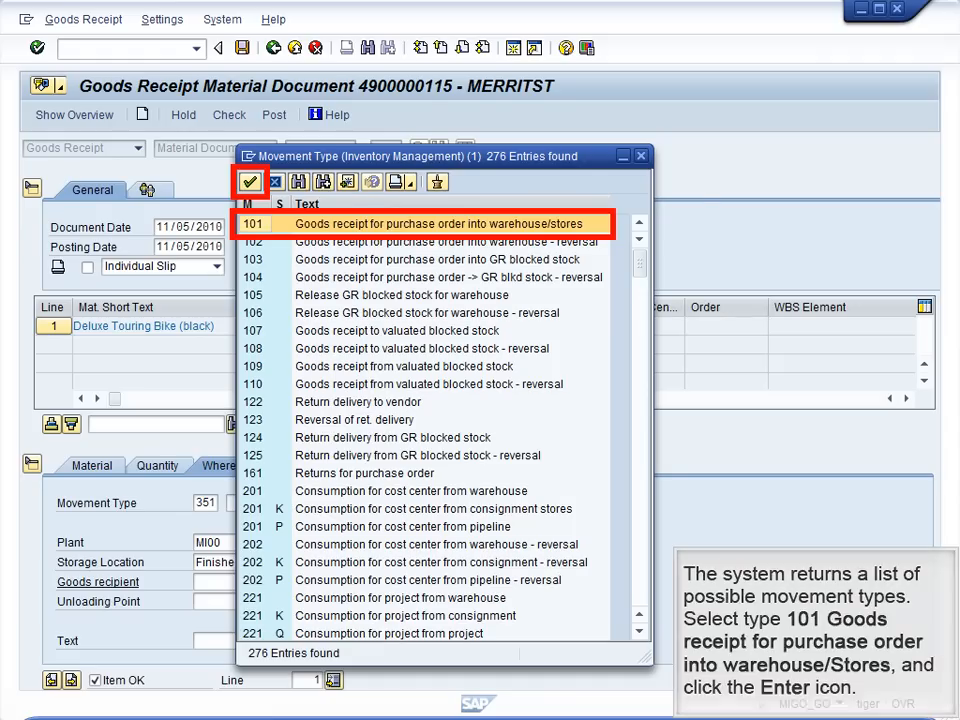
key(Return)
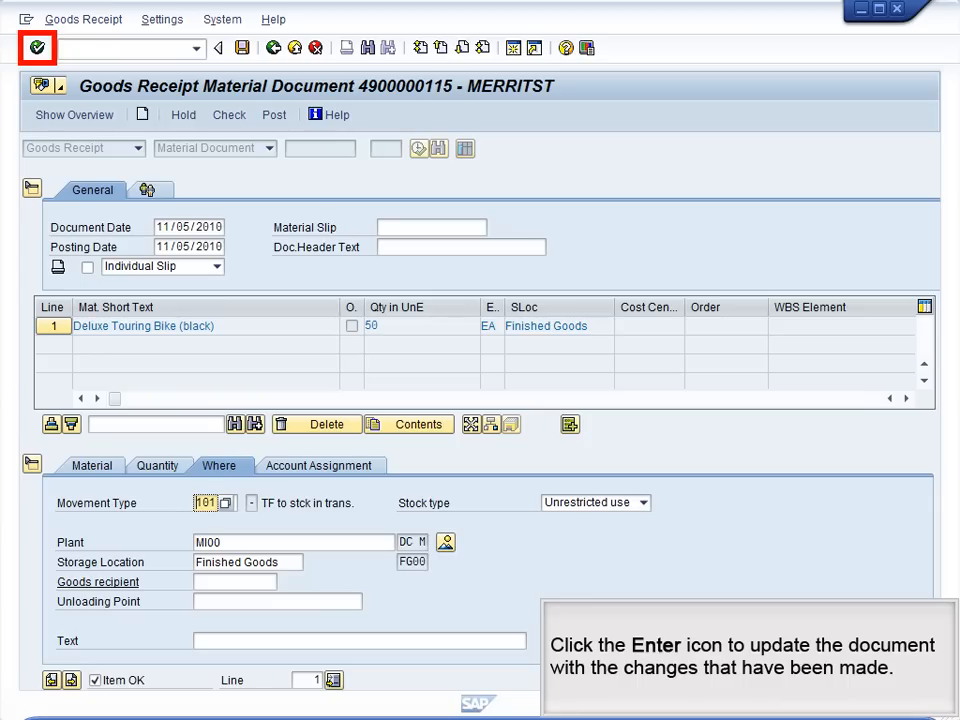
key(Return)
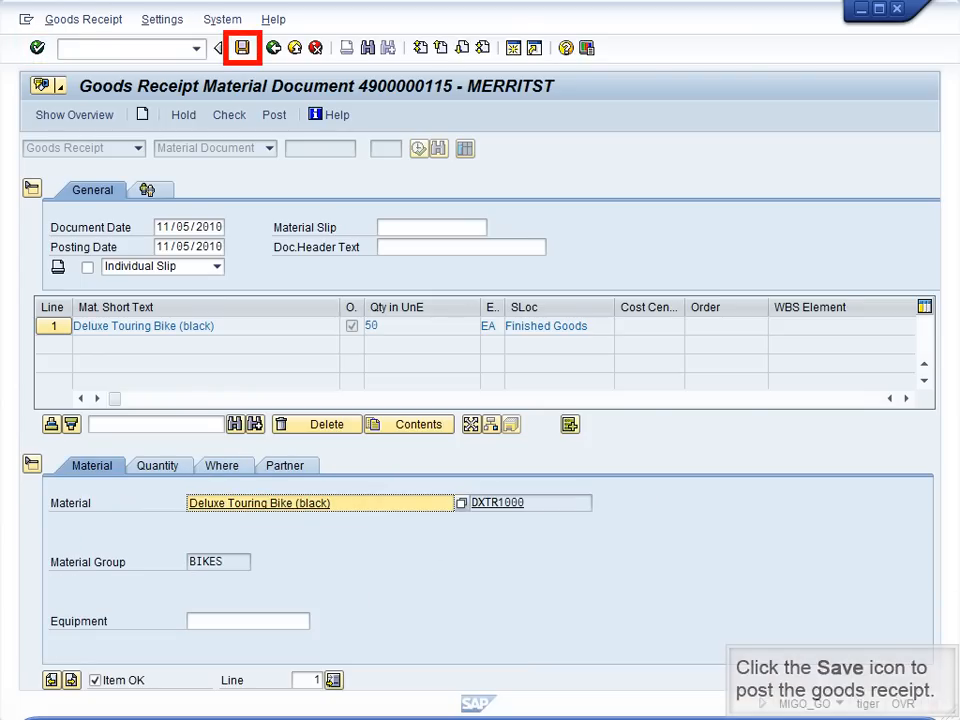
key(ctrl+s)
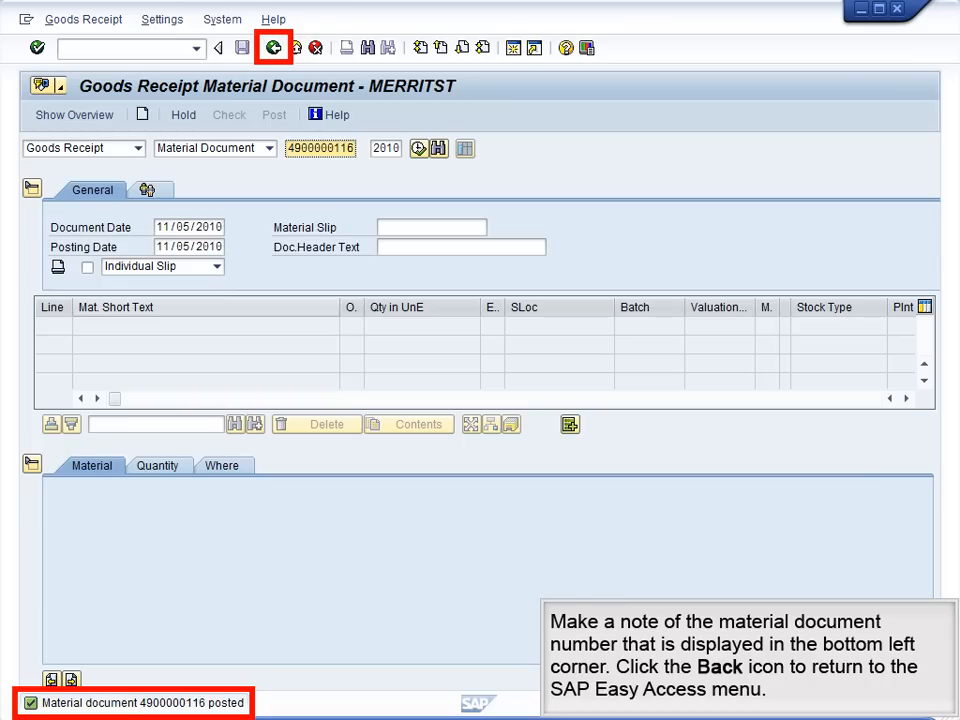
click(273, 48)
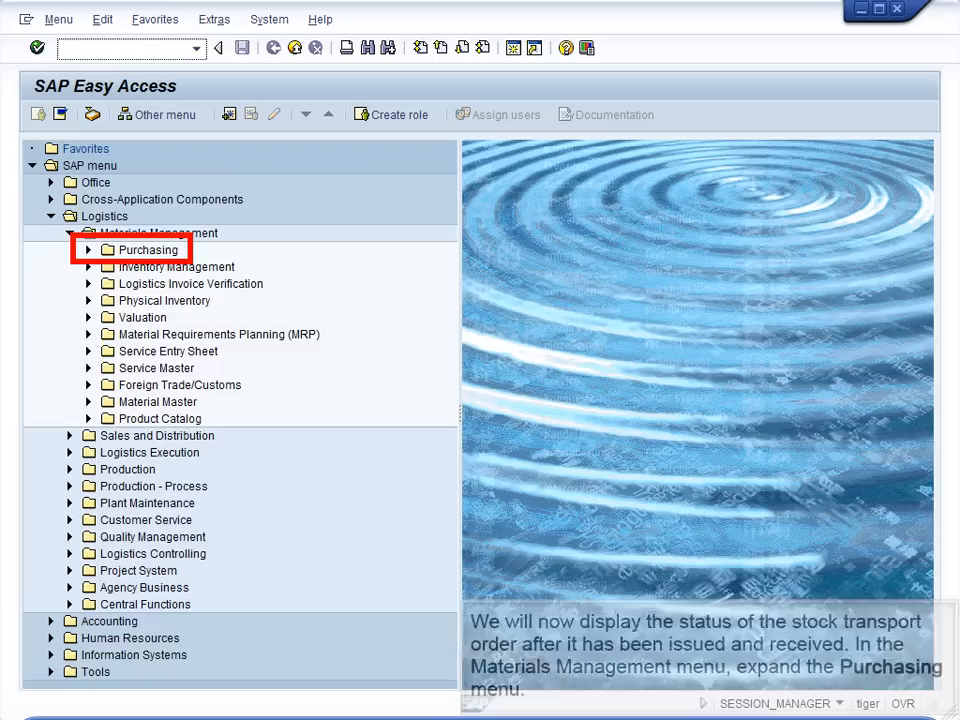
Step: Display the stock transport order with ME23N, check its purchase order history and return to SAP Easy Access
click(88, 250)
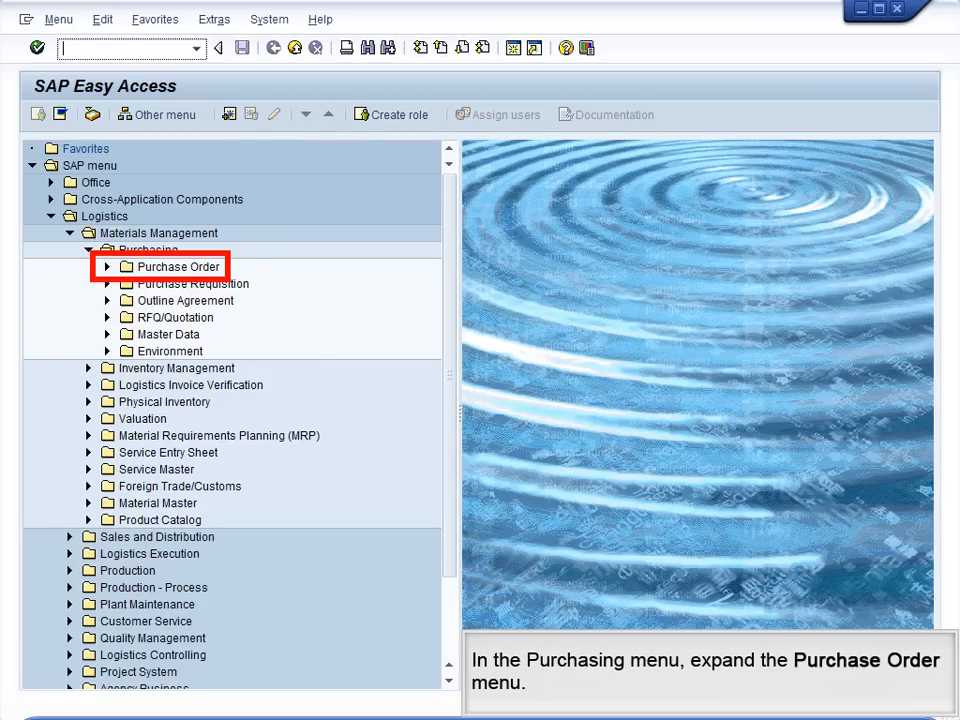
click(107, 267)
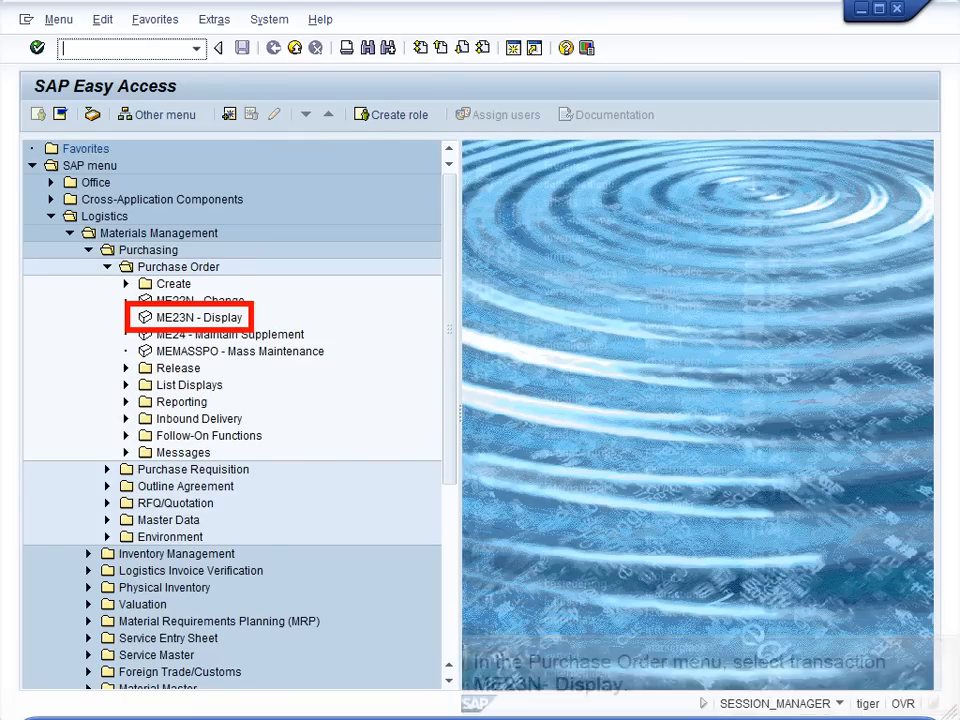
double_click(199, 317)
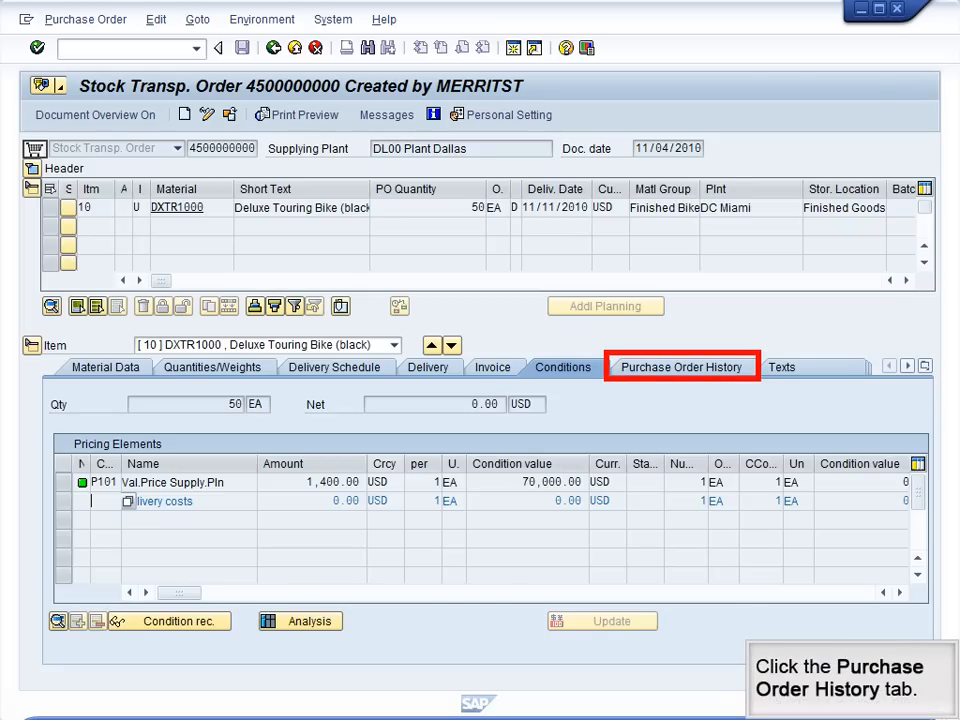
click(682, 367)
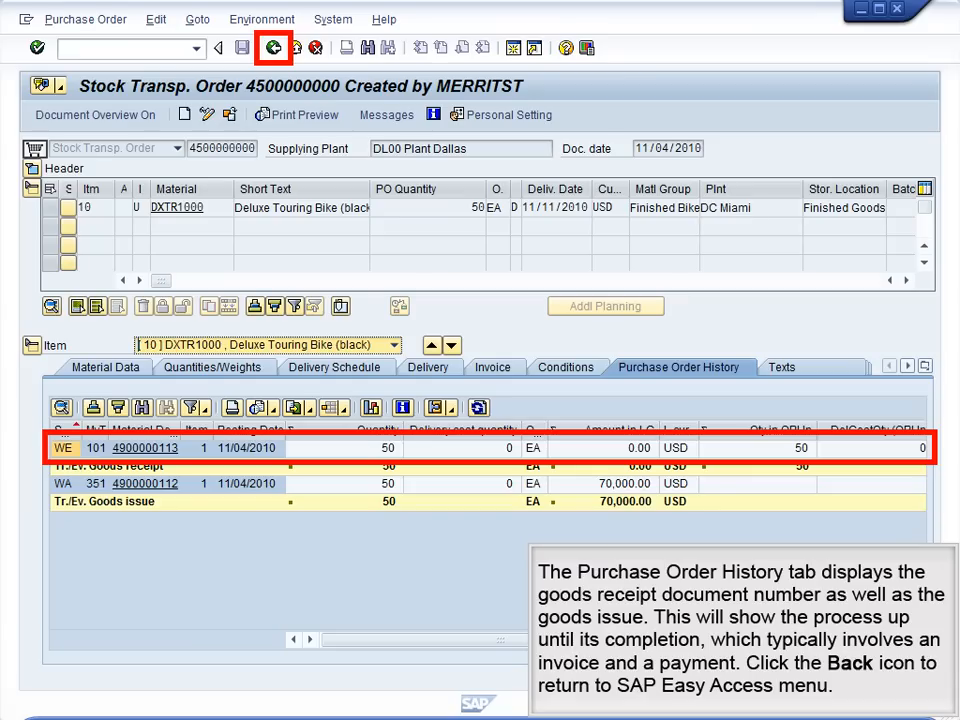
click(273, 48)
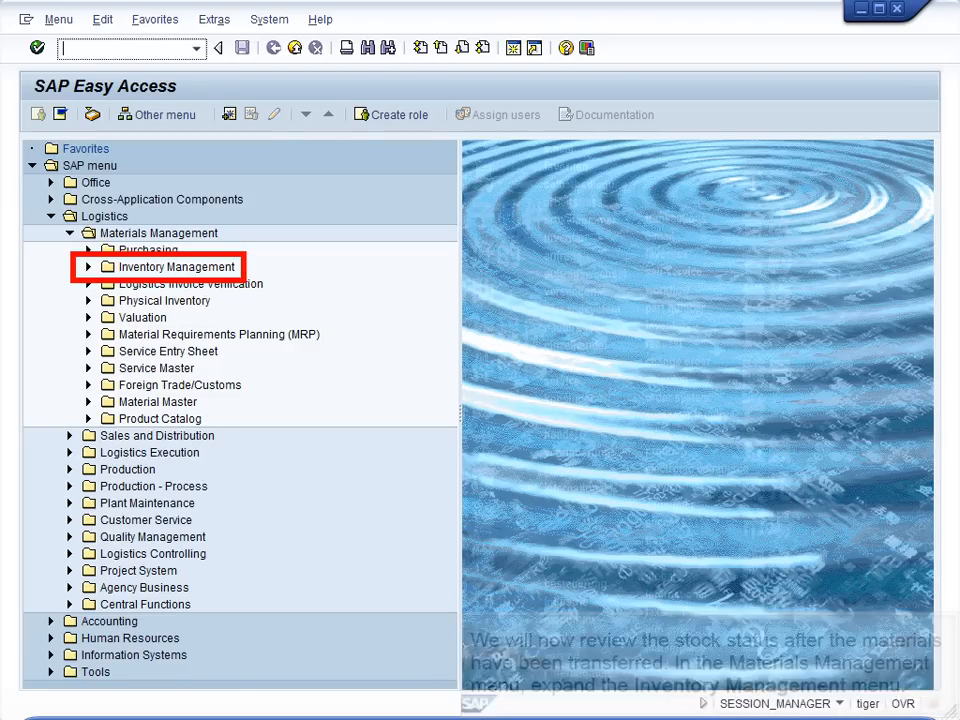
Step: Run the stock overview for material DXTR1000 at plant DL00, storage location FG00, and check the stock types in FG00 Finished Goods
click(88, 267)
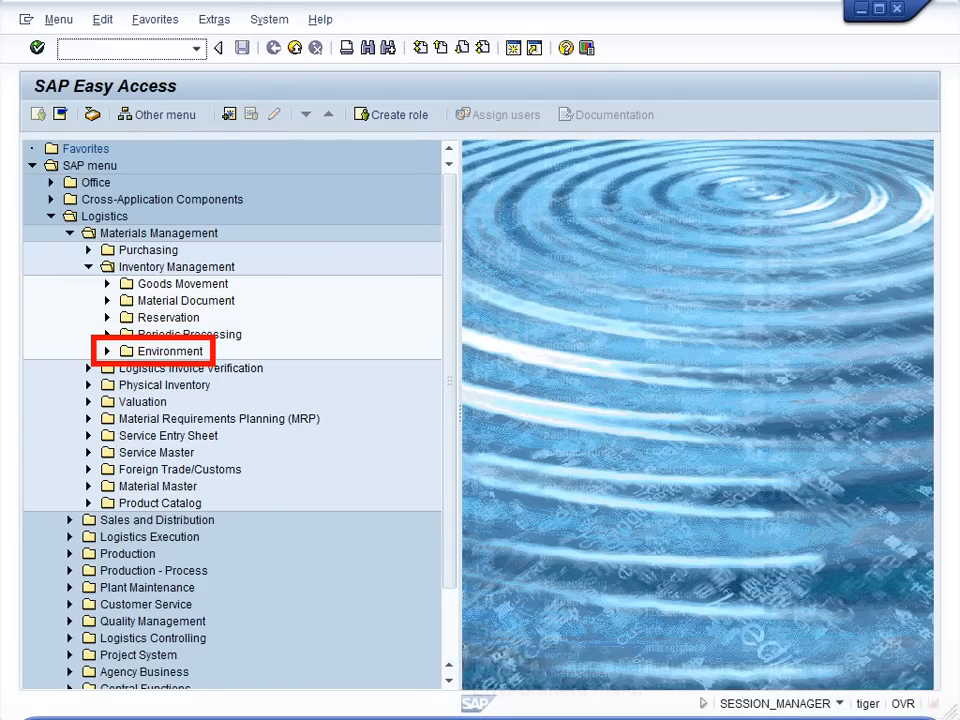
click(107, 351)
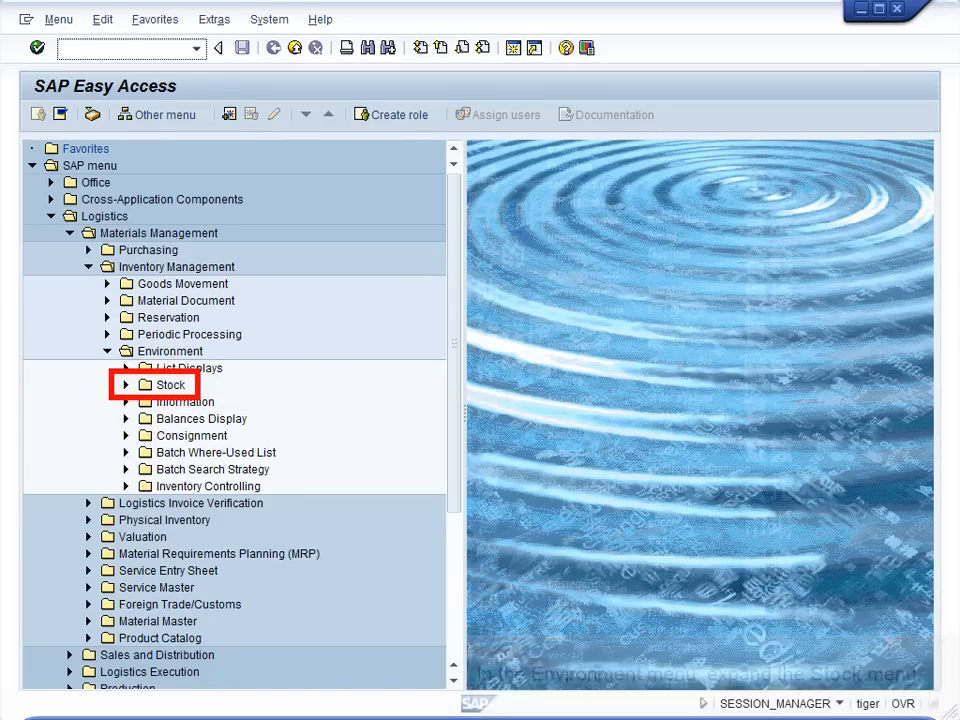
click(126, 385)
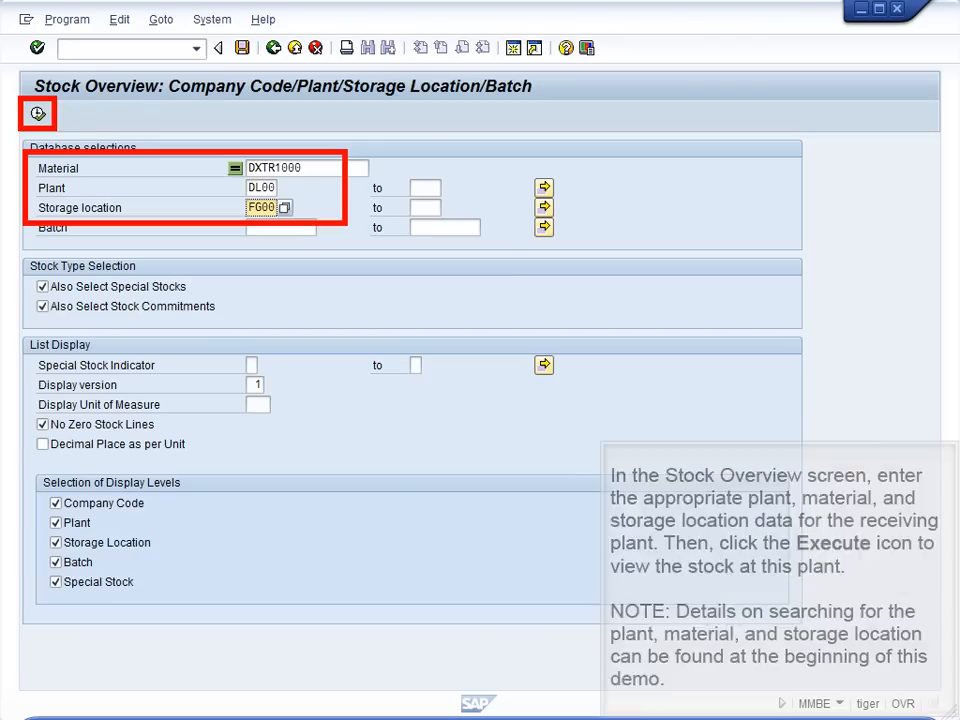
key(F8)
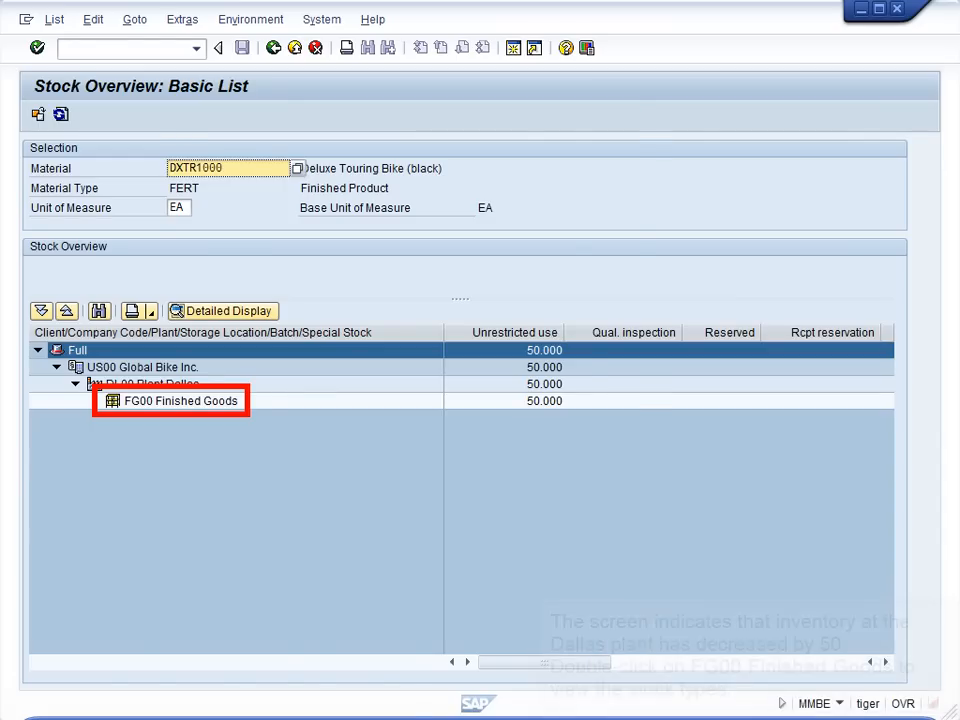
double_click(180, 401)
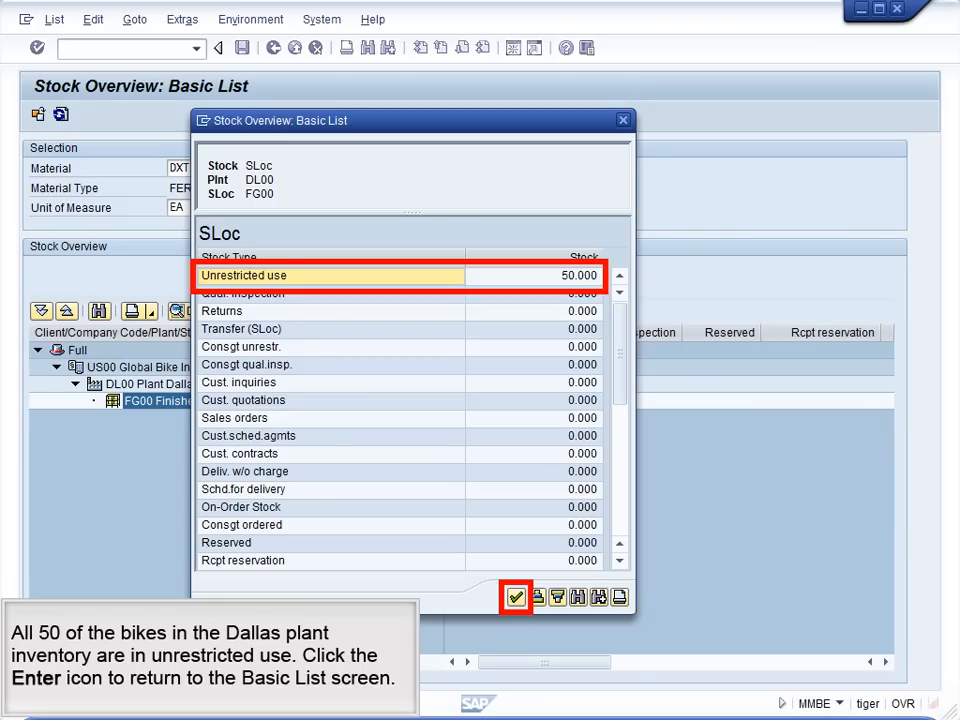
key(Return)
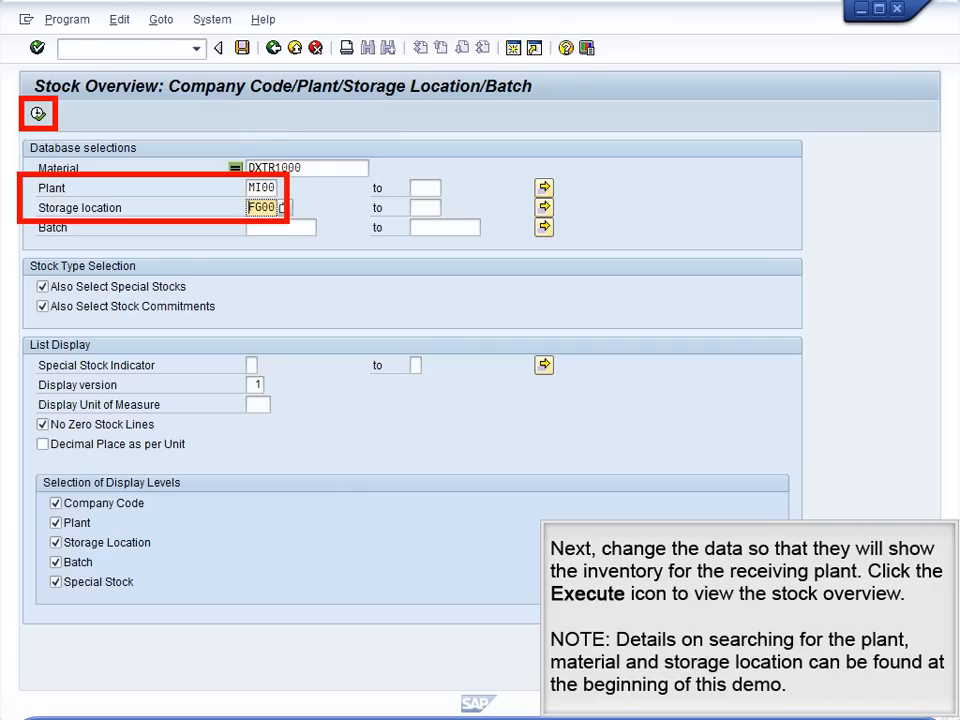
Step: Run the stock overview of DXTR1000 for plant MI00, storage location FG00, and open the stock types of its finished goods
key(F8)
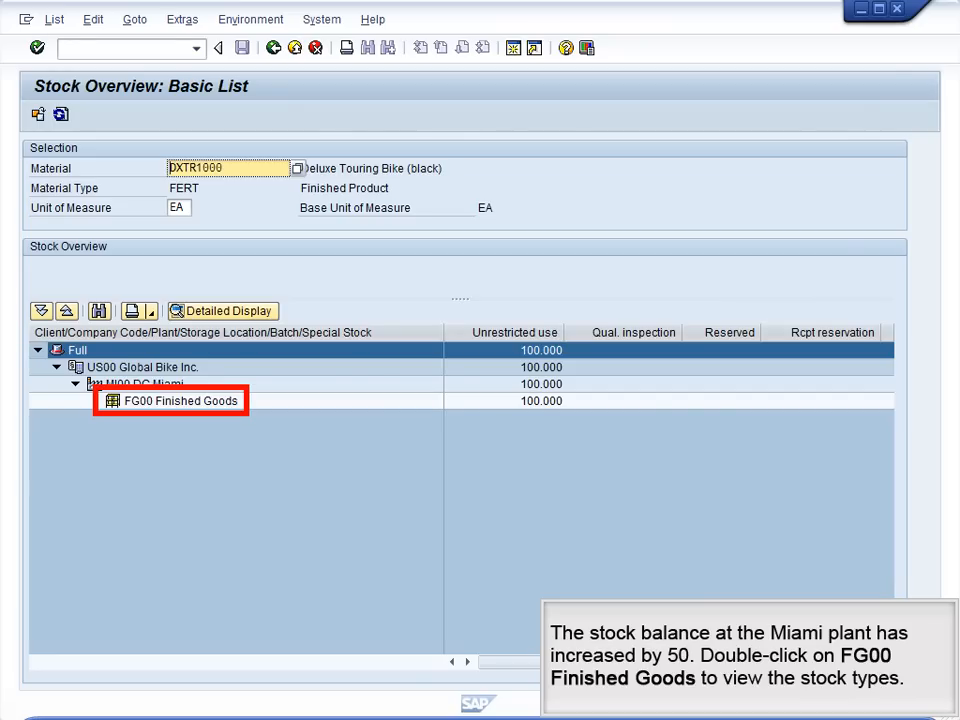
double_click(181, 401)
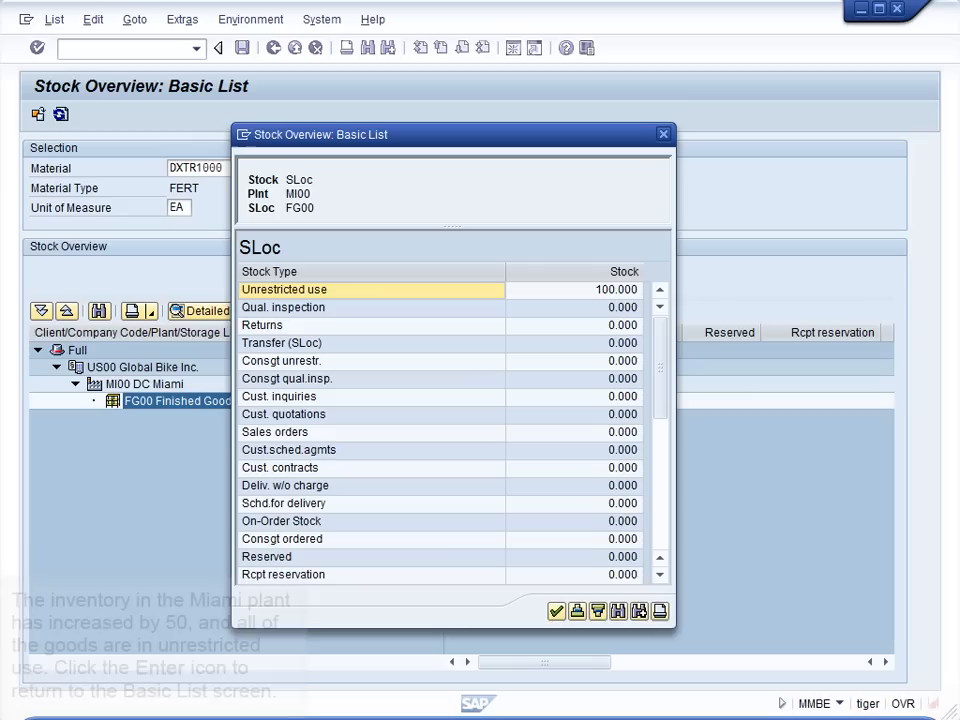